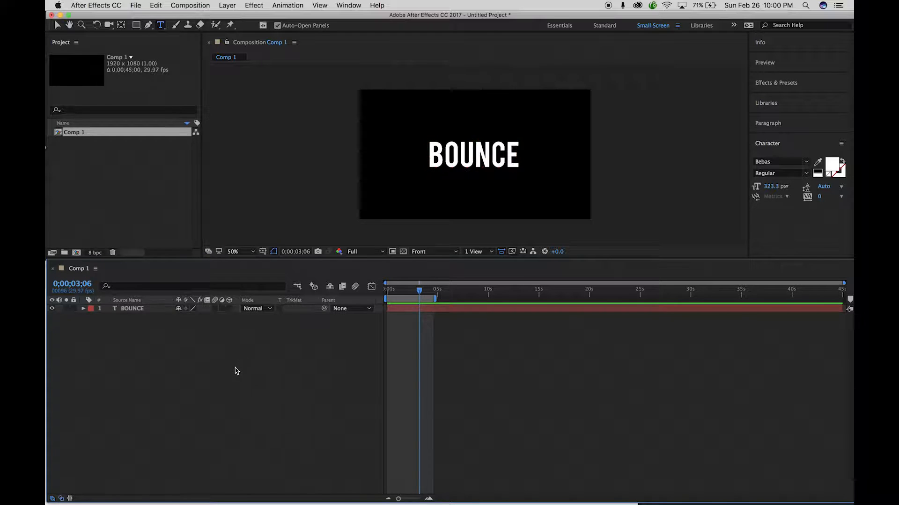
Create a 10-second HDTV 1080 29.97 composition named 'bounce type'.
{"action": "left_click", "coordinate": [78, 254]}
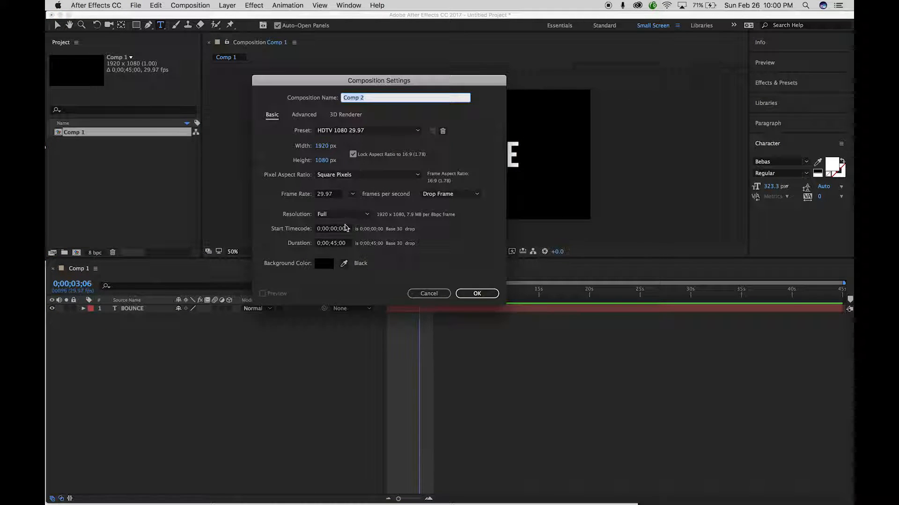
{"action": "left_click", "coordinate": [348, 243]}
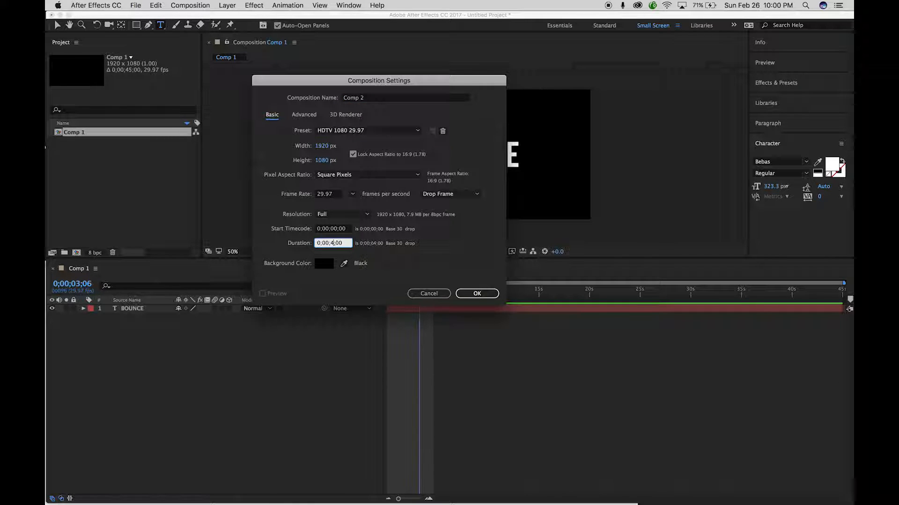
{"action": "left_click", "coordinate": [382, 131]}
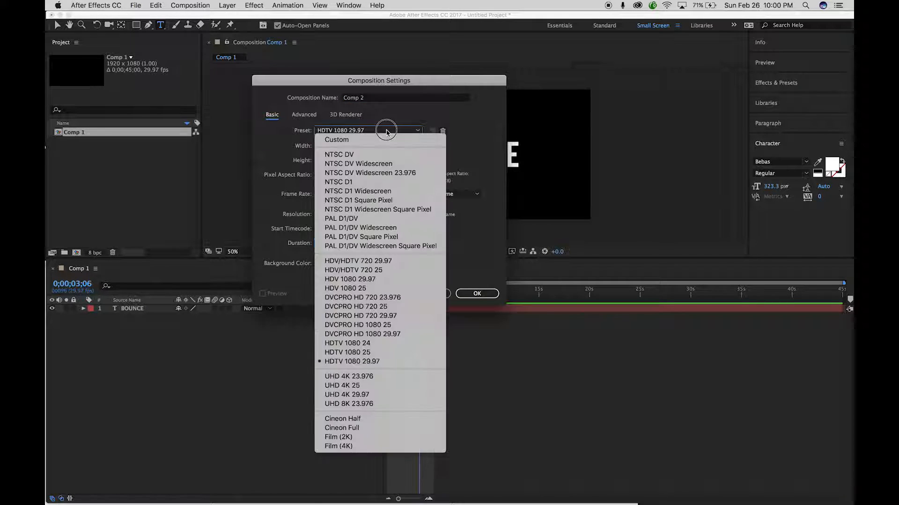
{"action": "left_click", "coordinate": [352, 361]}
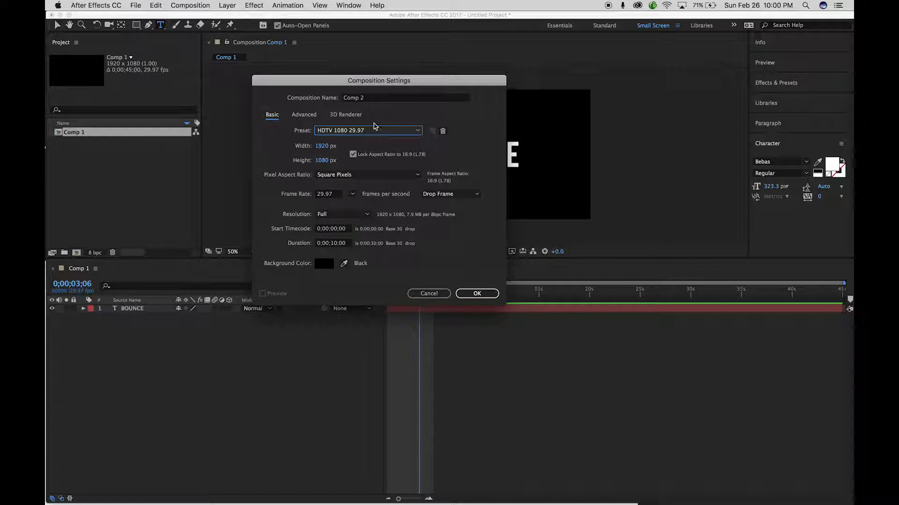
{"action": "left_click", "coordinate": [375, 101]}
{"action": "type", "text": "b"}
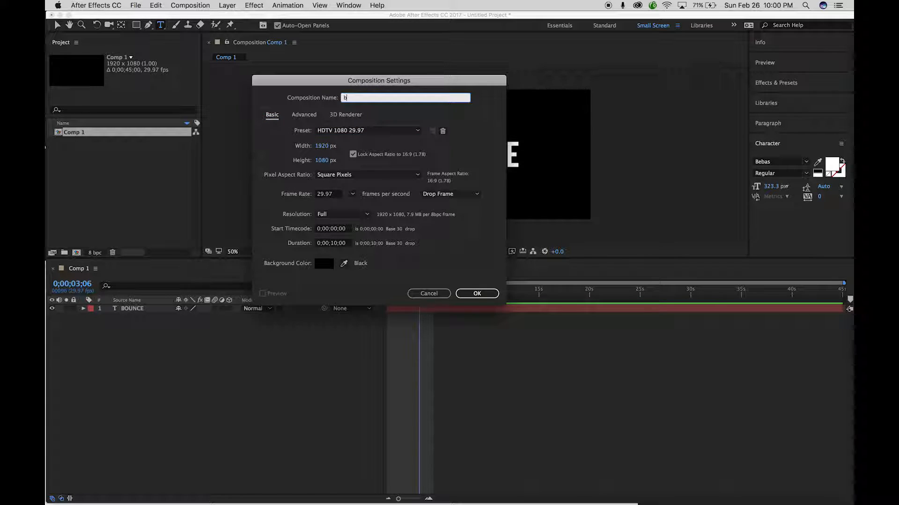
{"action": "type", "text": "ounce type"}
{"action": "key", "text": "Return"}
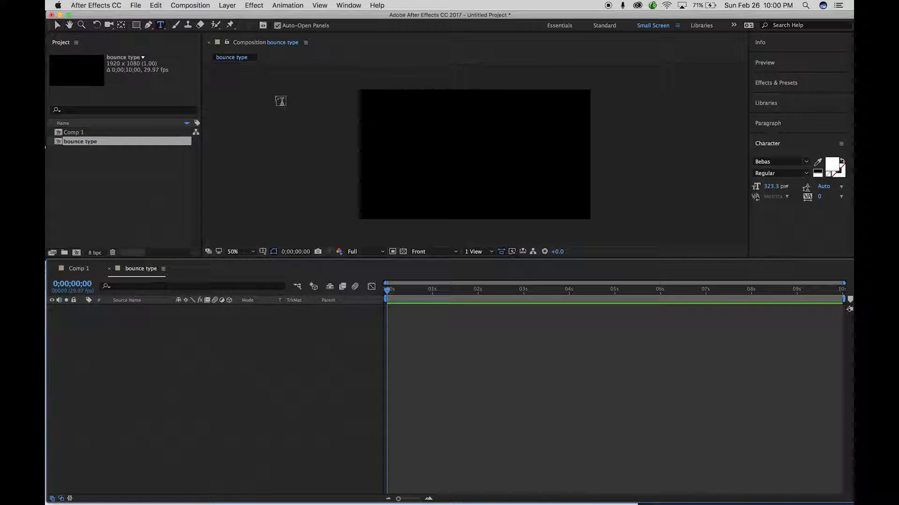
Add a text layer reading 'bounce', nudge it slightly lower in the frame, and select it.
{"action": "left_click", "coordinate": [161, 26]}
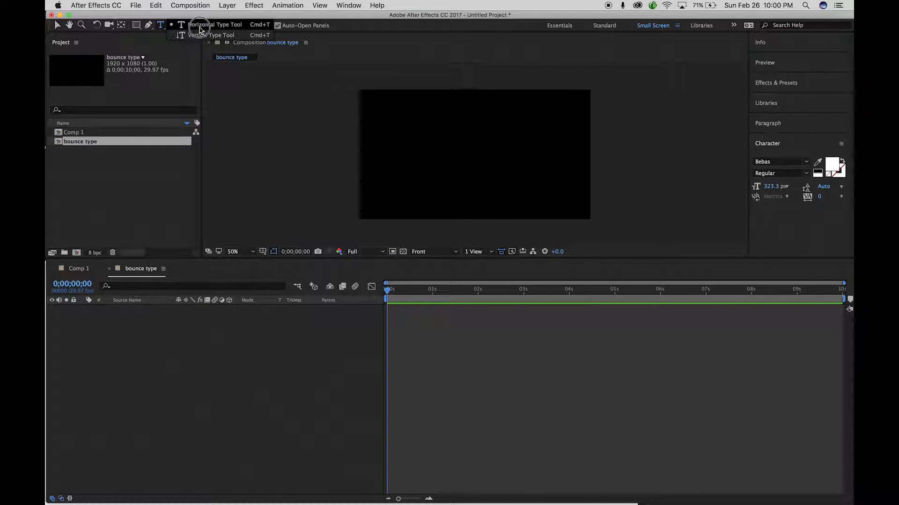
{"action": "left_click", "coordinate": [411, 155]}
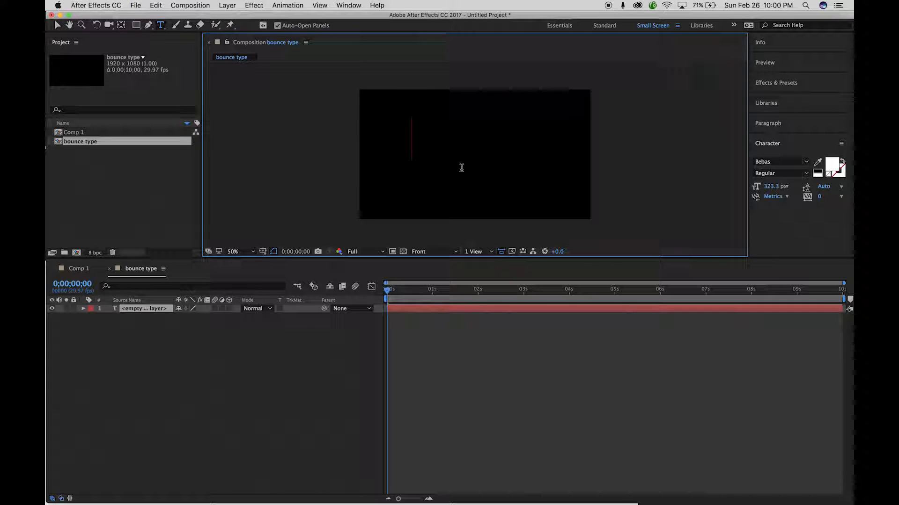
{"action": "type", "text": "bounce"}
{"action": "left_click_drag", "start_coordinate": [491, 142], "coordinate": [489, 157]}
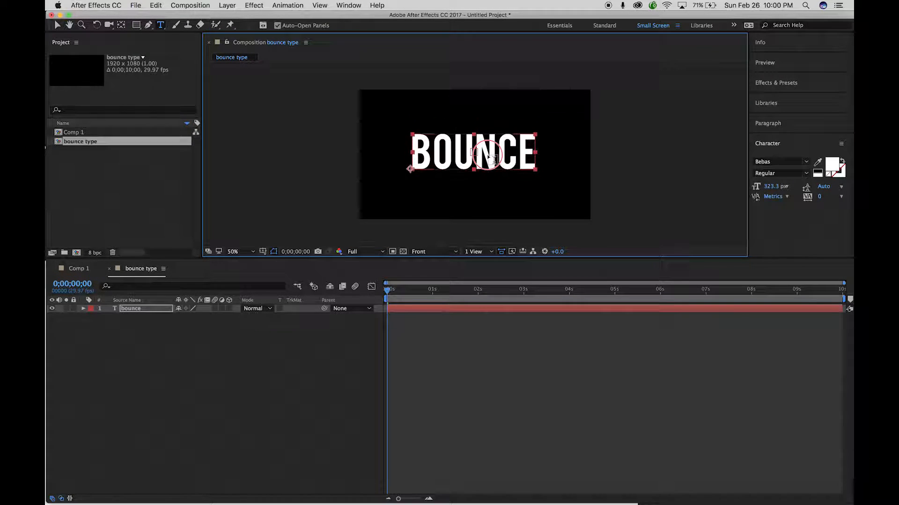
{"action": "left_click", "coordinate": [144, 327]}
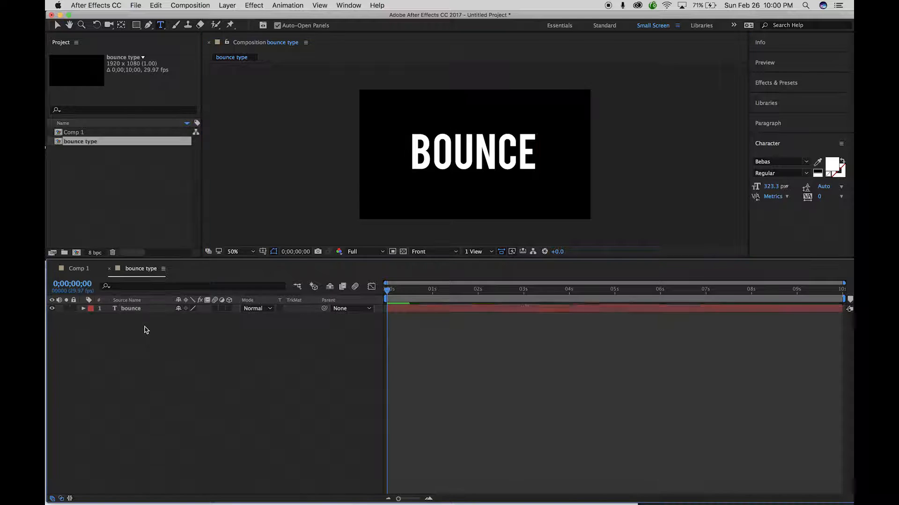
{"action": "left_click", "coordinate": [134, 311]}
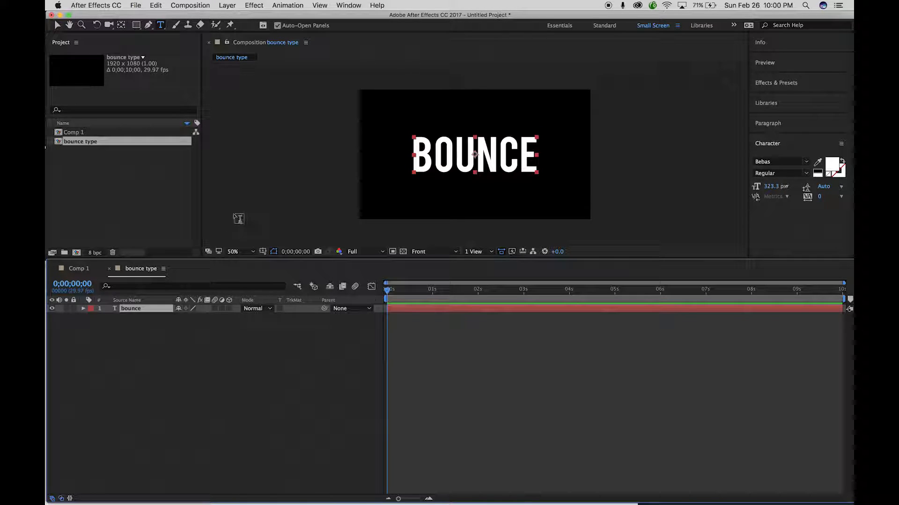
Add a Position text animator to the bounce layer's Text properties.
{"action": "left_click", "coordinate": [230, 357]}
{"action": "left_click", "coordinate": [83, 308]}
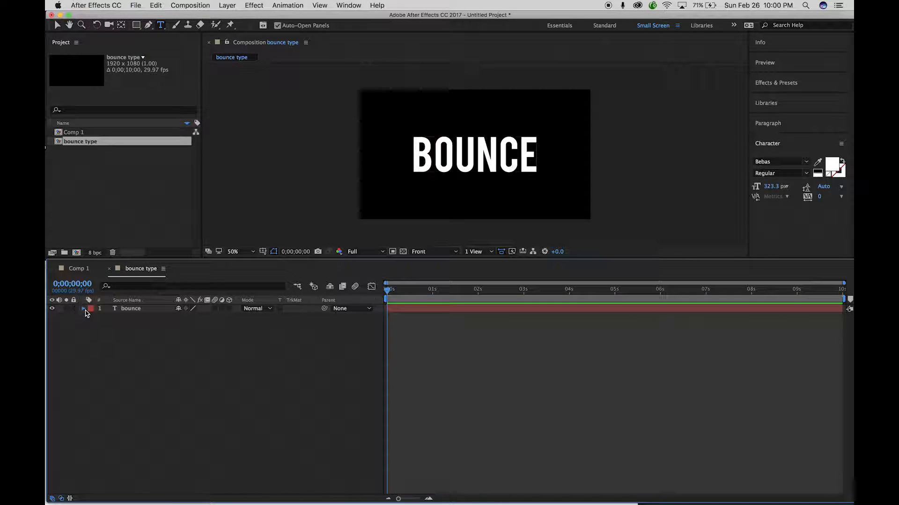
{"action": "left_click", "coordinate": [93, 317]}
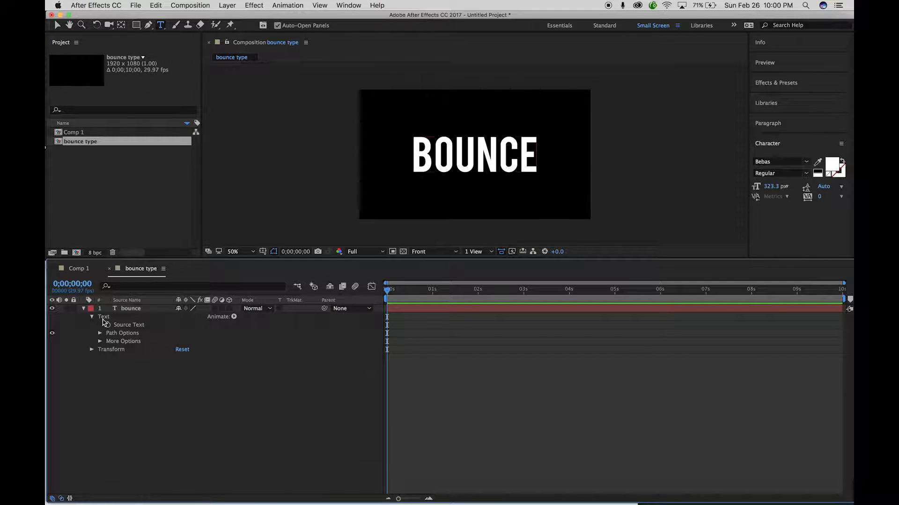
{"action": "left_click", "coordinate": [233, 317]}
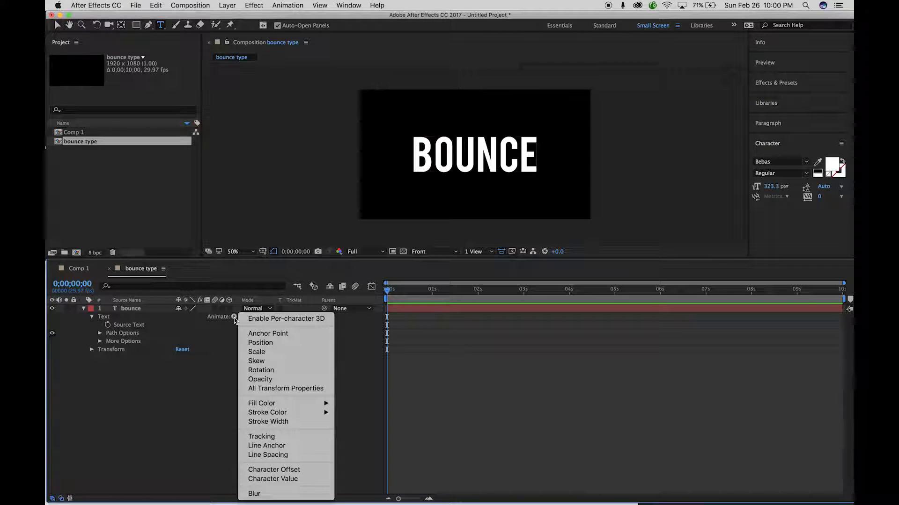
{"action": "left_click", "coordinate": [280, 345]}
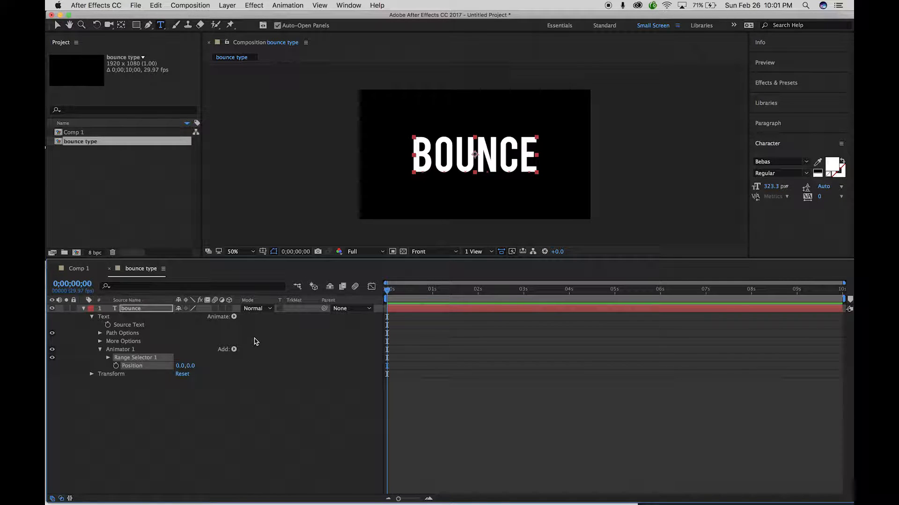
Set Animator 1's Position Y to 1000 so the letters drop below the frame.
{"action": "left_click", "coordinate": [108, 358]}
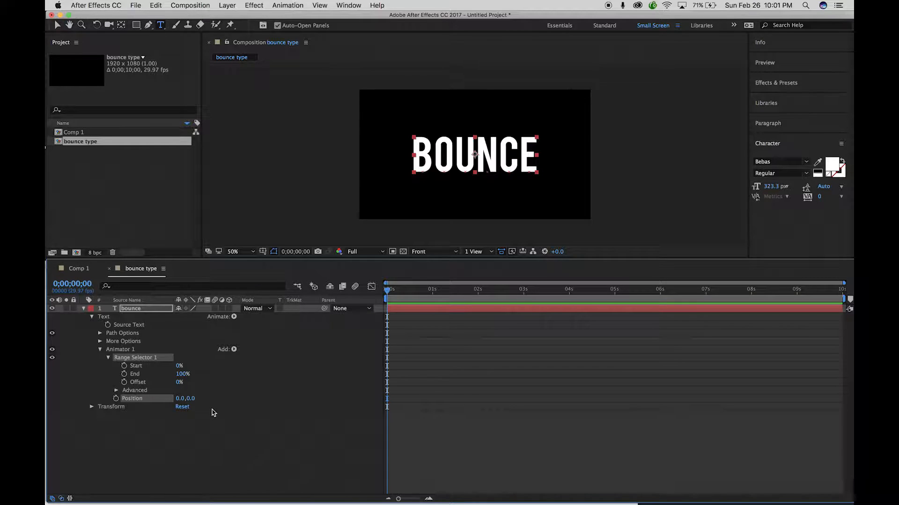
{"action": "left_click_drag", "start_coordinate": [192, 400], "coordinate": [622, 370]}
{"action": "left_click", "coordinate": [205, 399]}
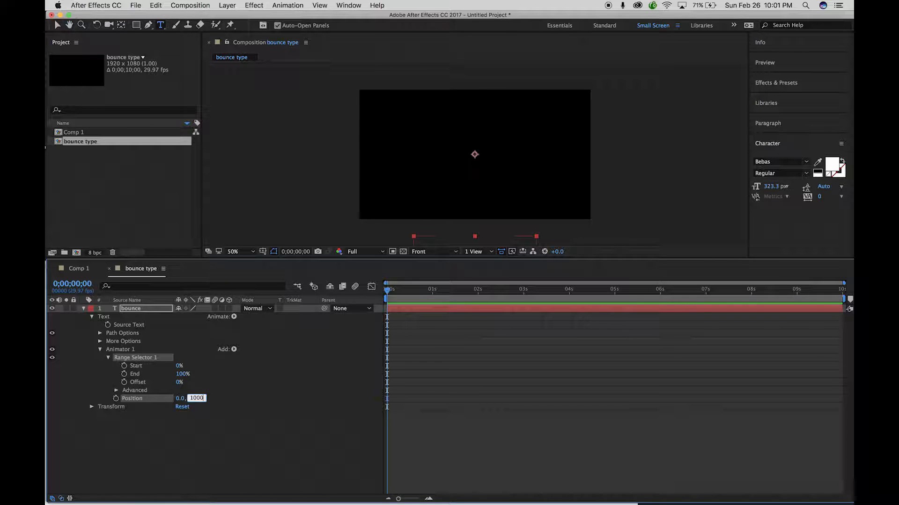
{"action": "type", "text": "1000"}
{"action": "left_click", "coordinate": [214, 434]}
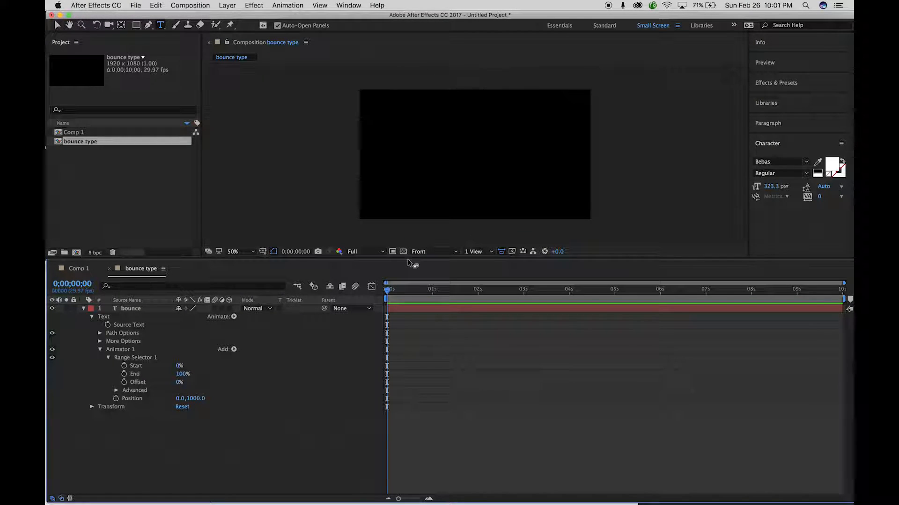
{"action": "mouse_move", "coordinate": [408, 258]}
{"action": "left_mouse_down"}
{"action": "mouse_move", "coordinate": [403, 331]}
{"action": "mouse_move", "coordinate": [413, 251]}
{"action": "left_mouse_up"}
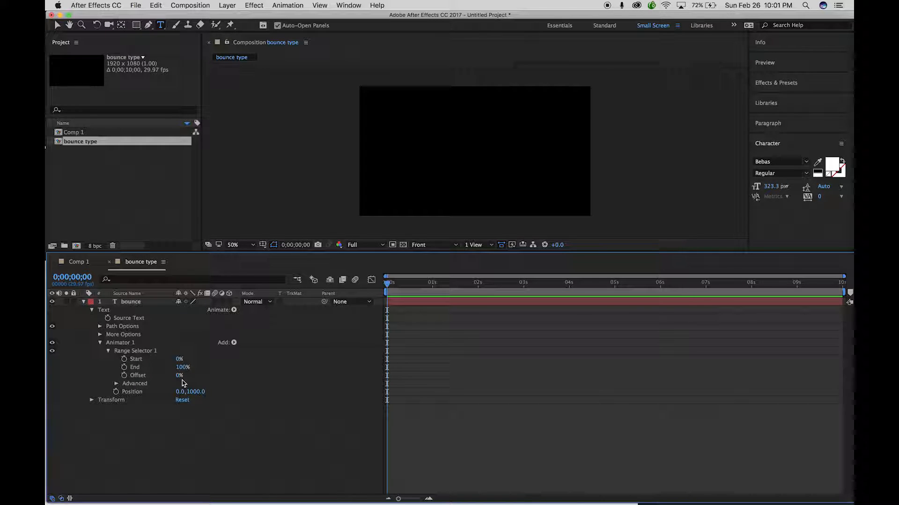
Keyframe Range Selector Offset from 0% at 0s to 100% at frame 12.
{"action": "left_click", "coordinate": [125, 376]}
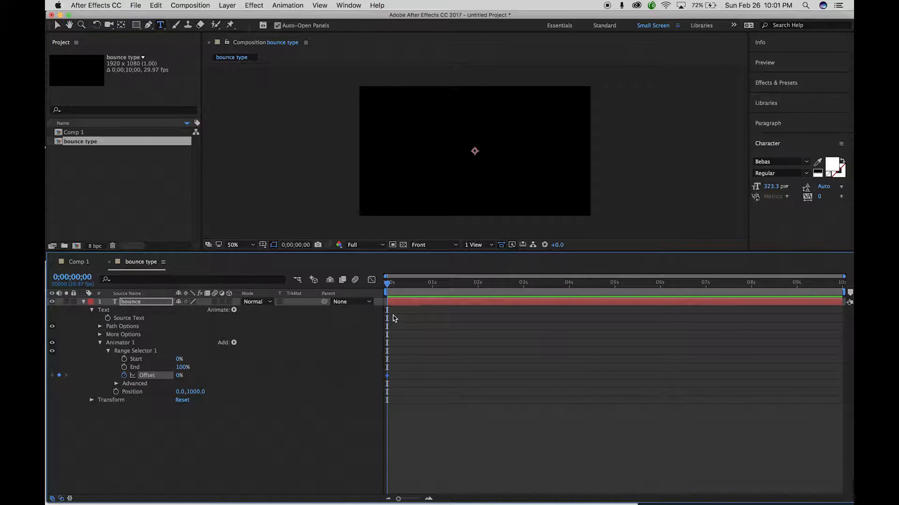
{"action": "left_click_drag", "start_coordinate": [387, 287], "coordinate": [406, 287]}
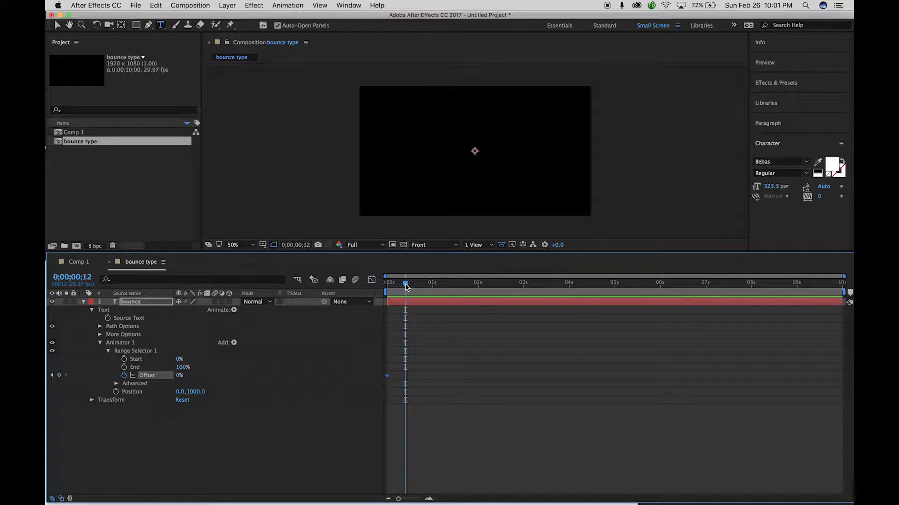
{"action": "left_click_drag", "start_coordinate": [179, 380], "coordinate": [239, 380]}
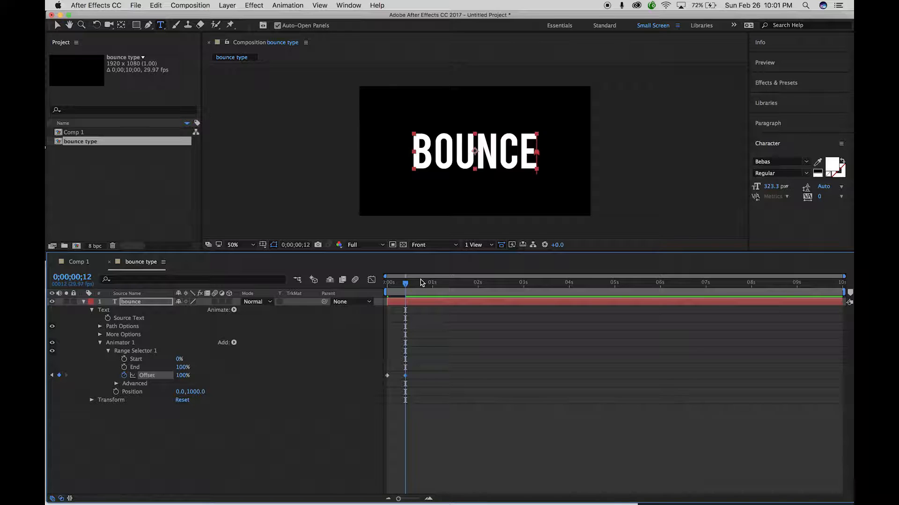
Preview the letter-rise animation from the start and check it around frame 7.
{"action": "left_click_drag", "start_coordinate": [406, 284], "coordinate": [369, 289]}
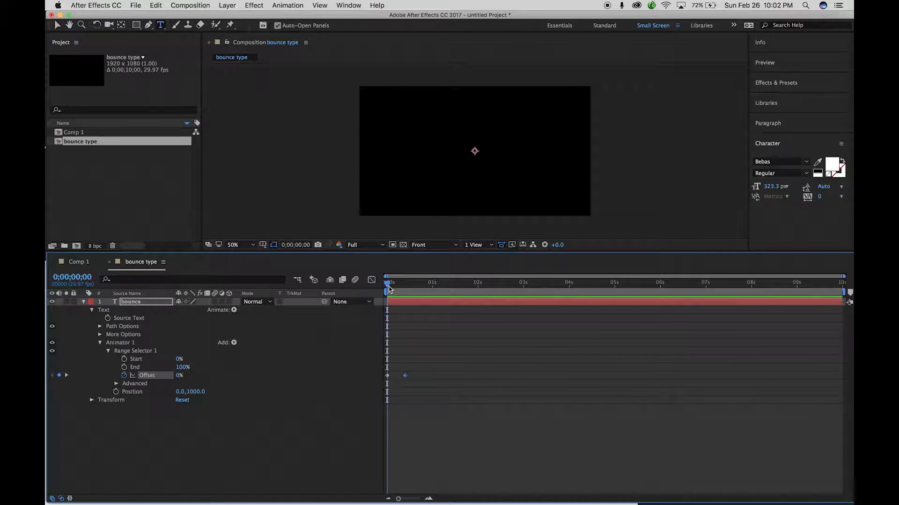
{"action": "key", "text": "space"}
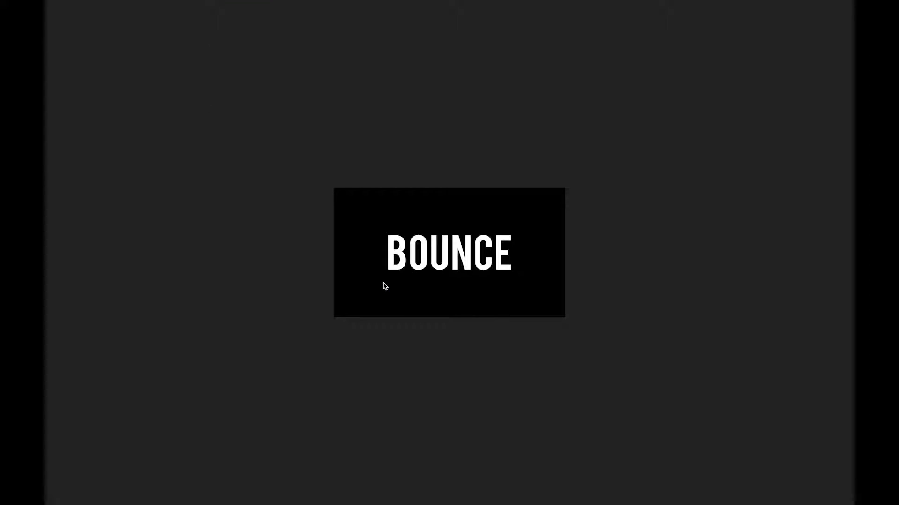
{"action": "key", "text": "space"}
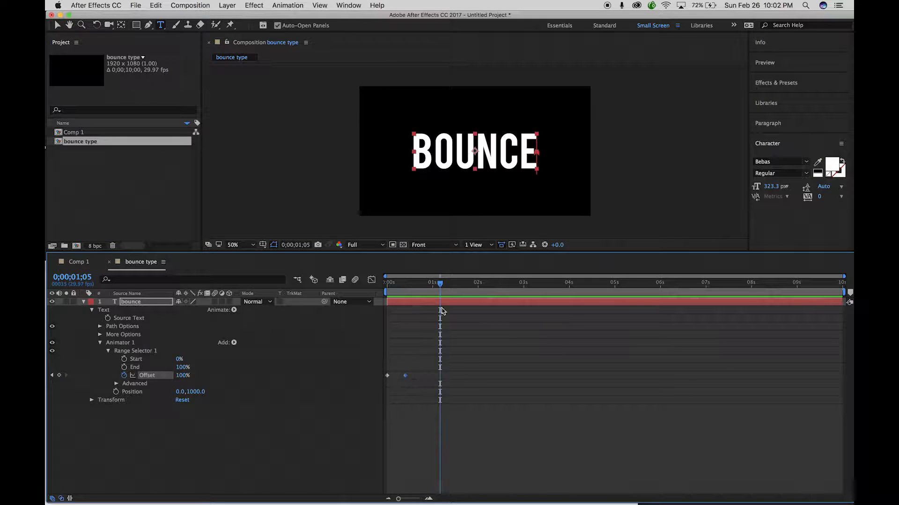
{"action": "left_click_drag", "start_coordinate": [440, 286], "coordinate": [398, 288]}
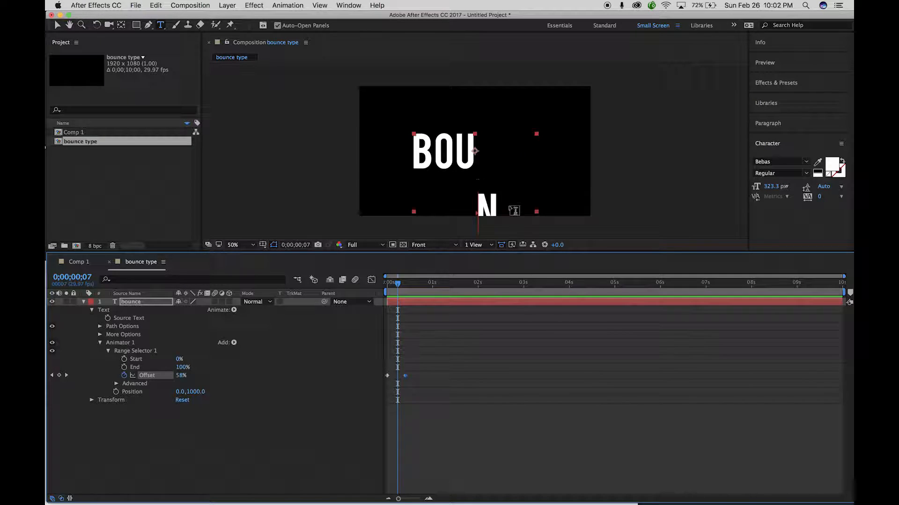
Set the Range Selector's Advanced Shape to Ramp Up, after briefly trying Ramp Down.
{"action": "left_click", "coordinate": [116, 384]}
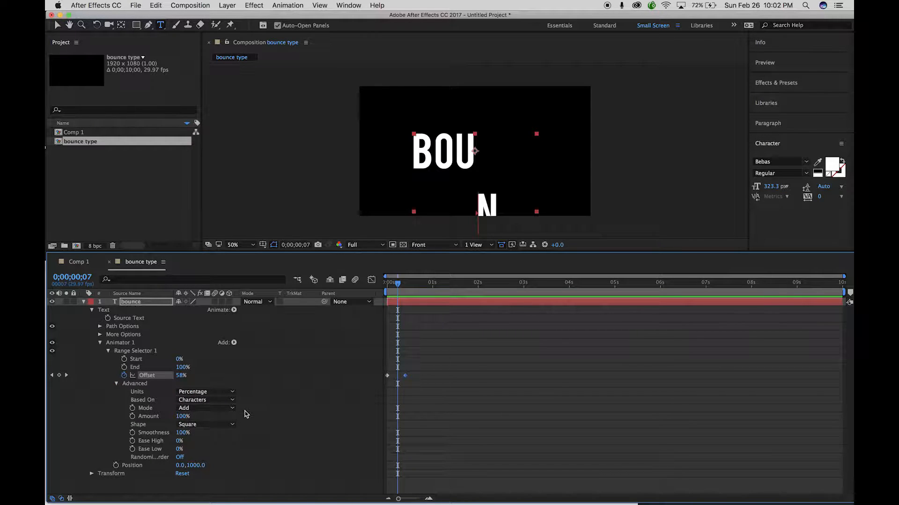
{"action": "left_click", "coordinate": [220, 424]}
{"action": "left_click", "coordinate": [219, 445]}
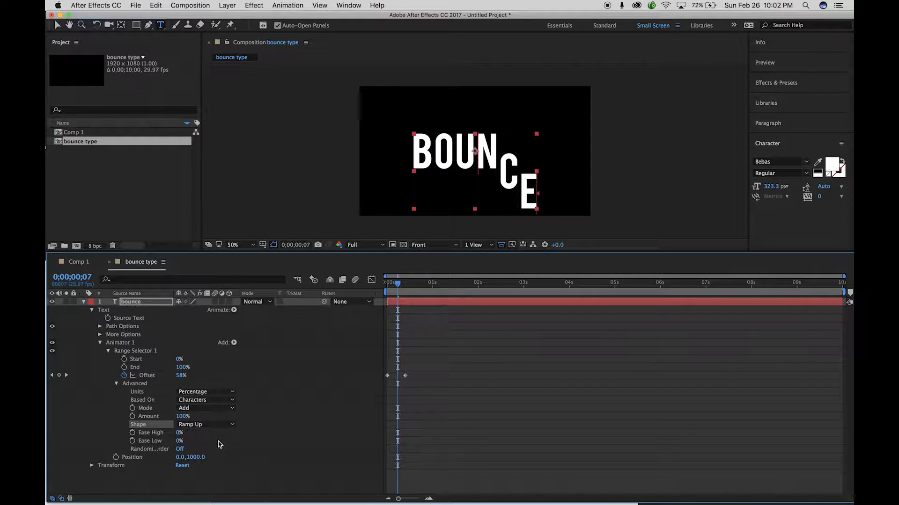
{"action": "left_click", "coordinate": [219, 424]}
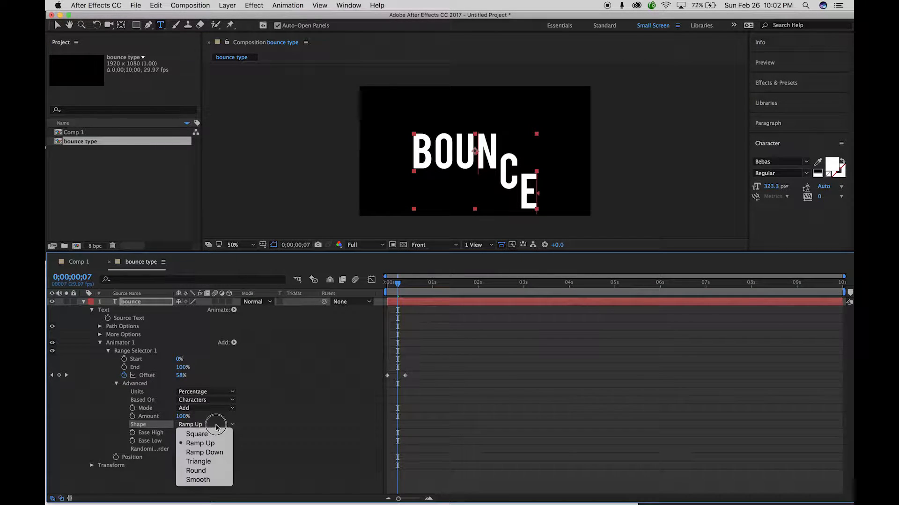
{"action": "left_click", "coordinate": [217, 453]}
{"action": "left_click", "coordinate": [206, 425]}
{"action": "left_click", "coordinate": [201, 443]}
Change the starting Offset keyframe at frame 0 to -100% so no letters show.
{"action": "left_click_drag", "start_coordinate": [398, 283], "coordinate": [378, 287]}
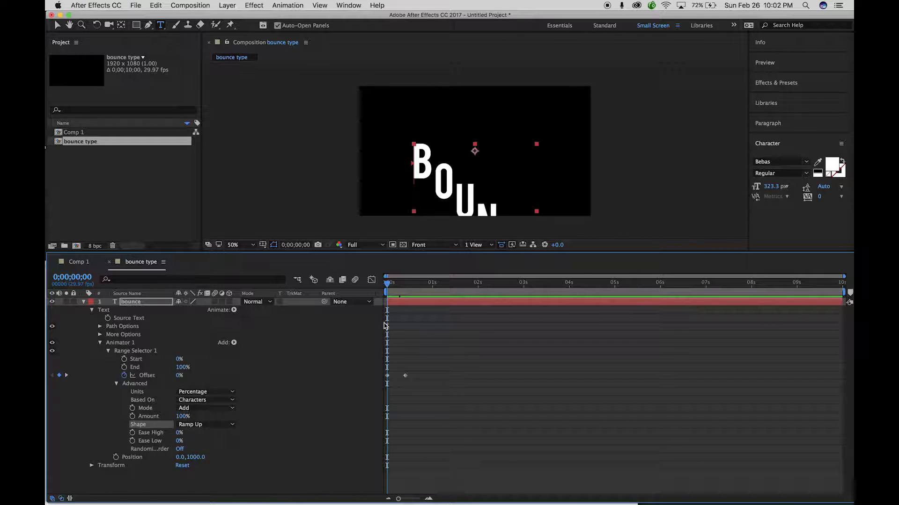
{"action": "left_click", "coordinate": [386, 376]}
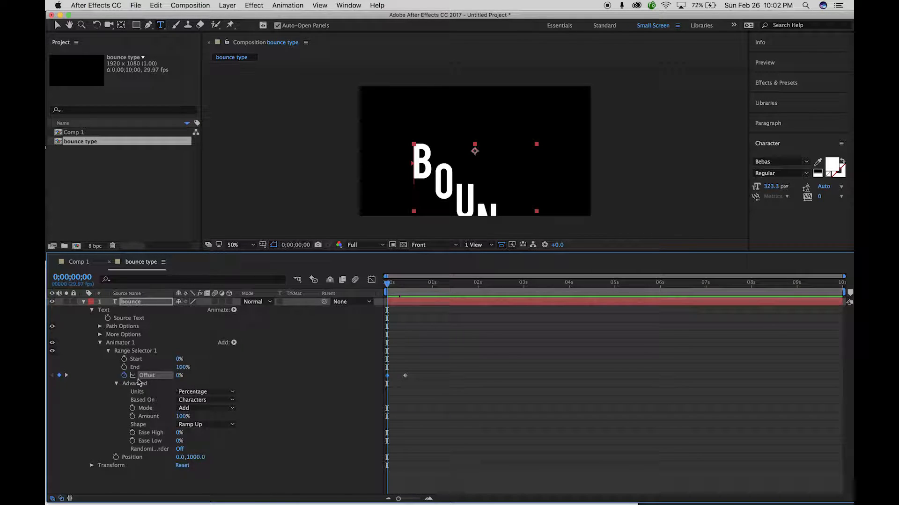
{"action": "left_click_drag", "start_coordinate": [180, 378], "coordinate": [98, 373]}
{"action": "left_click_drag", "start_coordinate": [390, 286], "coordinate": [369, 288]}
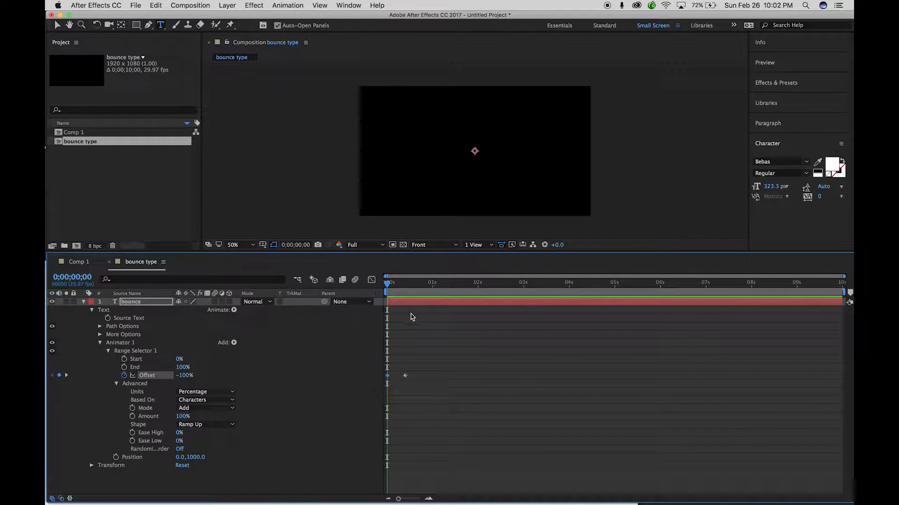
Collapse Advanced, scrub through the rise-in, return to frame 0, then collapse and select Animator 1.
{"action": "left_click", "coordinate": [116, 384]}
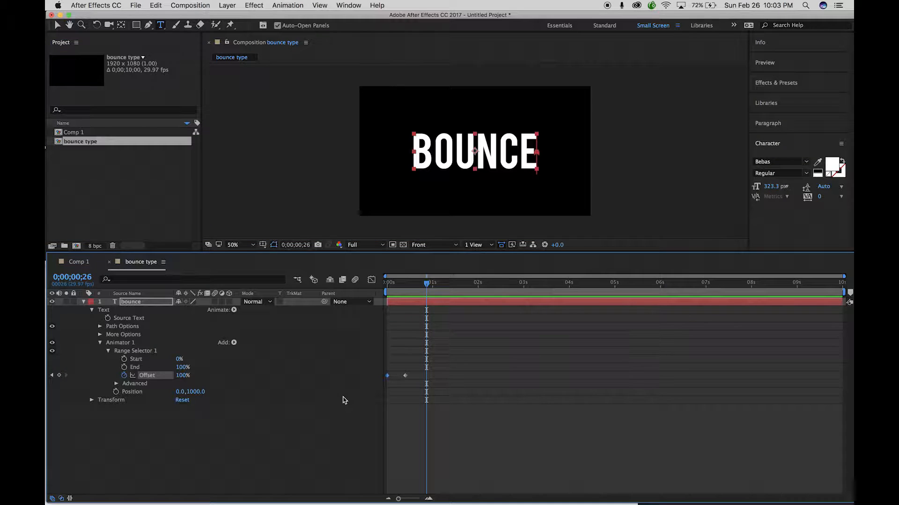
{"action": "left_click_drag", "start_coordinate": [427, 283], "coordinate": [353, 297]}
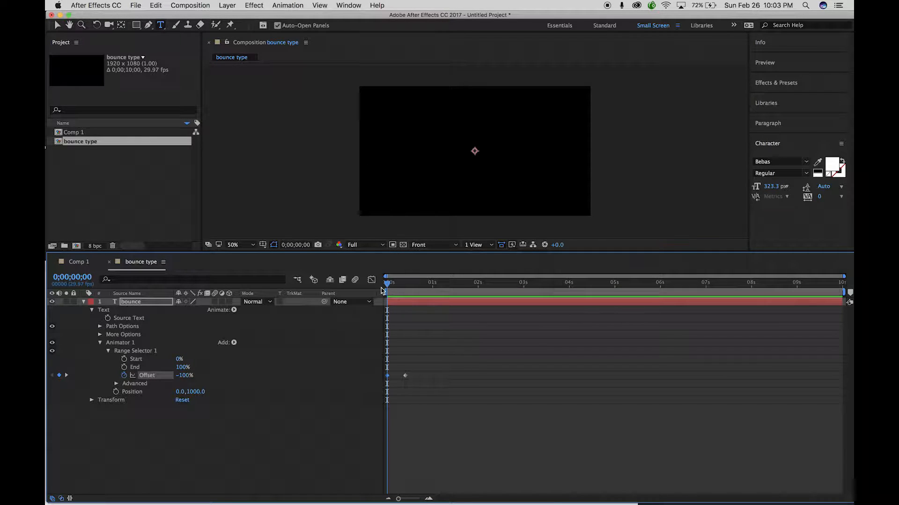
{"action": "left_click_drag", "start_coordinate": [388, 287], "coordinate": [399, 290]}
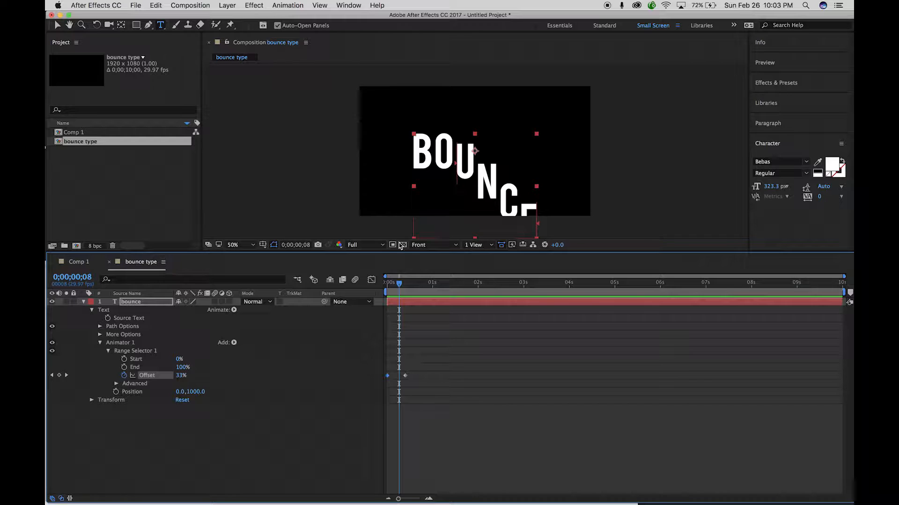
{"action": "left_click_drag", "start_coordinate": [396, 285], "coordinate": [400, 284]}
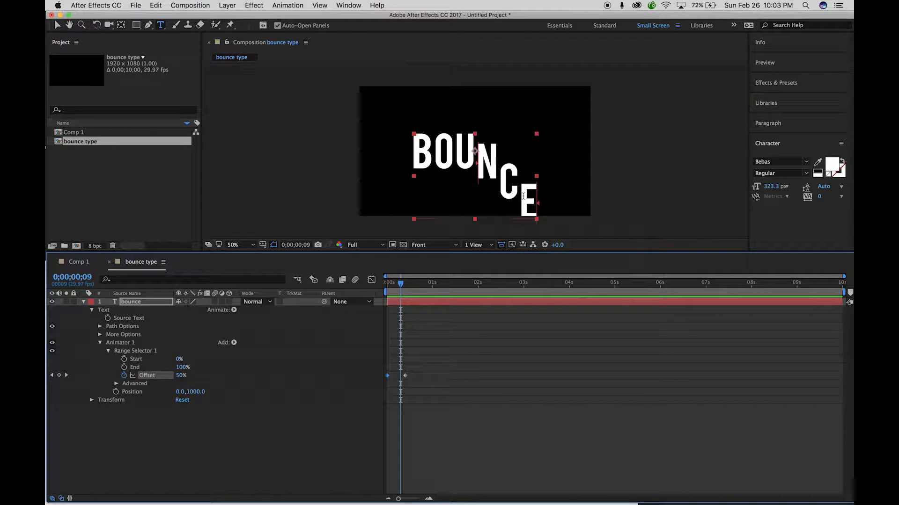
{"action": "left_click_drag", "start_coordinate": [401, 286], "coordinate": [377, 288]}
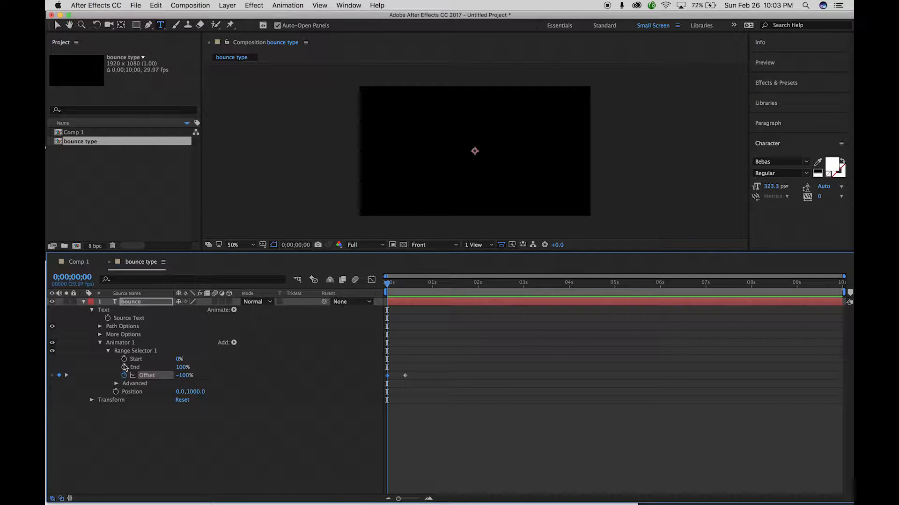
{"action": "left_click", "coordinate": [100, 343]}
{"action": "left_click", "coordinate": [128, 344]}
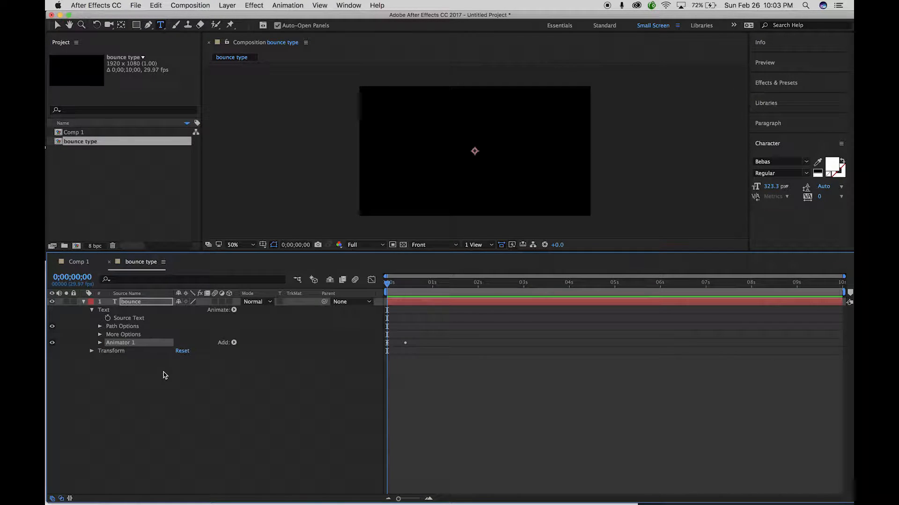
Duplicate Animator 1 with Cmd+D and expand Animator 2's Range Selector and Advanced settings.
{"action": "key", "text": "super+d"}
{"action": "left_click", "coordinate": [155, 5]}
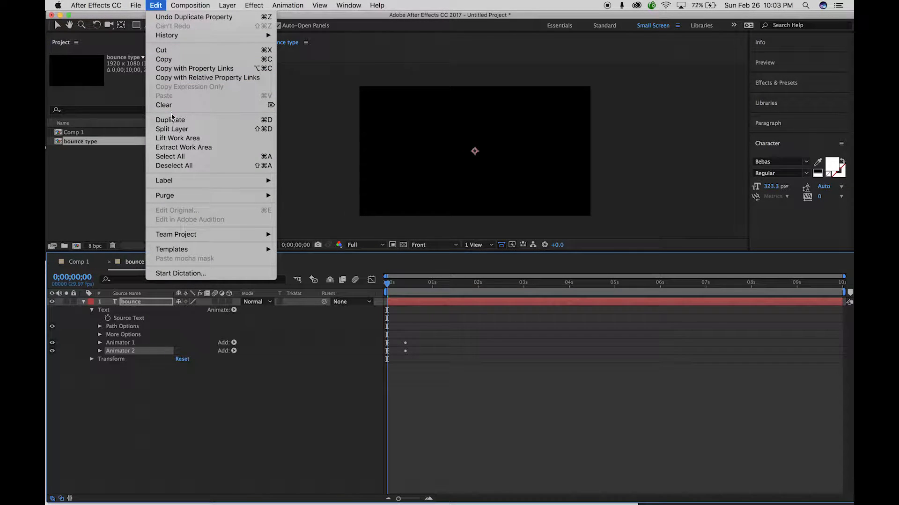
{"action": "left_click", "coordinate": [221, 401]}
{"action": "left_click", "coordinate": [99, 351]}
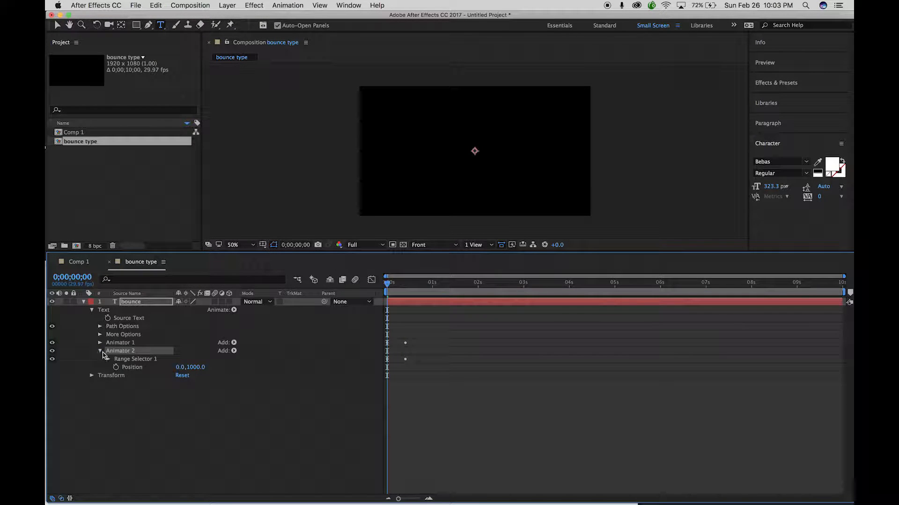
{"action": "left_click", "coordinate": [108, 359]}
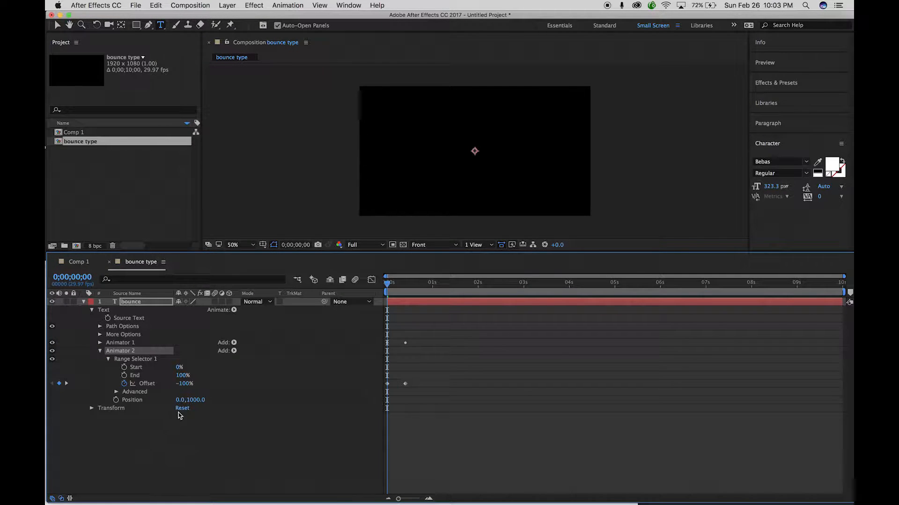
{"action": "left_click", "coordinate": [116, 393]}
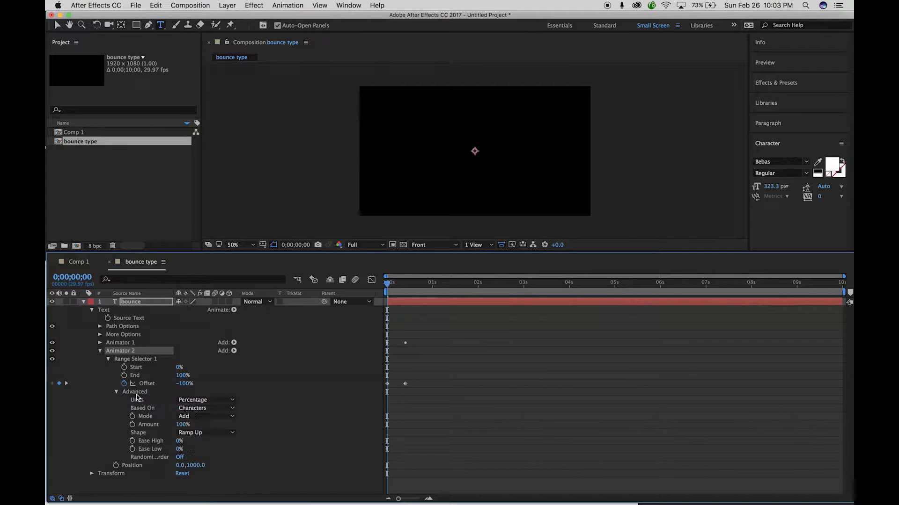
Delete the duplicated Animator 2 and duplicate Animator 1 again.
{"action": "left_click", "coordinate": [58, 26]}
{"action": "left_click", "coordinate": [230, 113]}
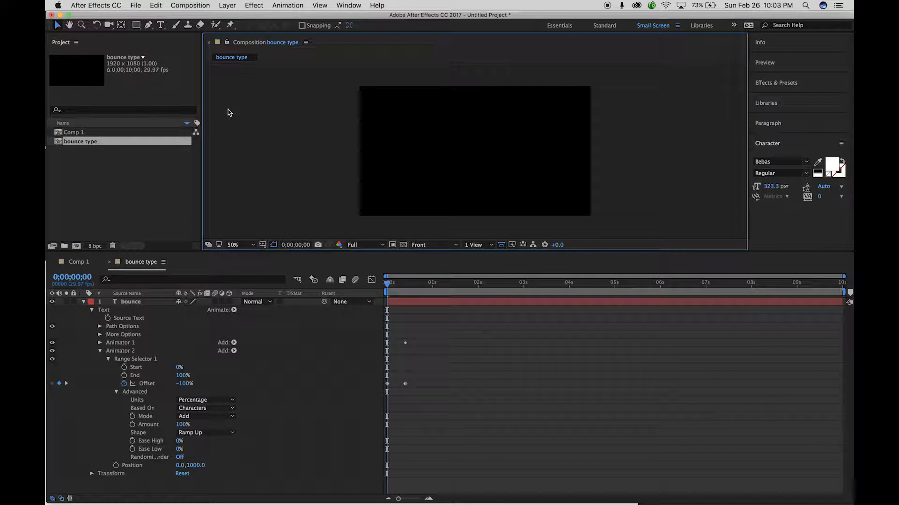
{"action": "scroll", "coordinate": [229, 112], "scroll_direction": "down", "scroll_amount": 3}
{"action": "scroll", "coordinate": [252, 101], "scroll_direction": "up", "scroll_amount": 2}
{"action": "scroll", "coordinate": [251, 101], "scroll_direction": "down", "scroll_amount": 1}
{"action": "left_click", "coordinate": [117, 351]}
{"action": "key", "text": "Delete"}
{"action": "left_click", "coordinate": [120, 344]}
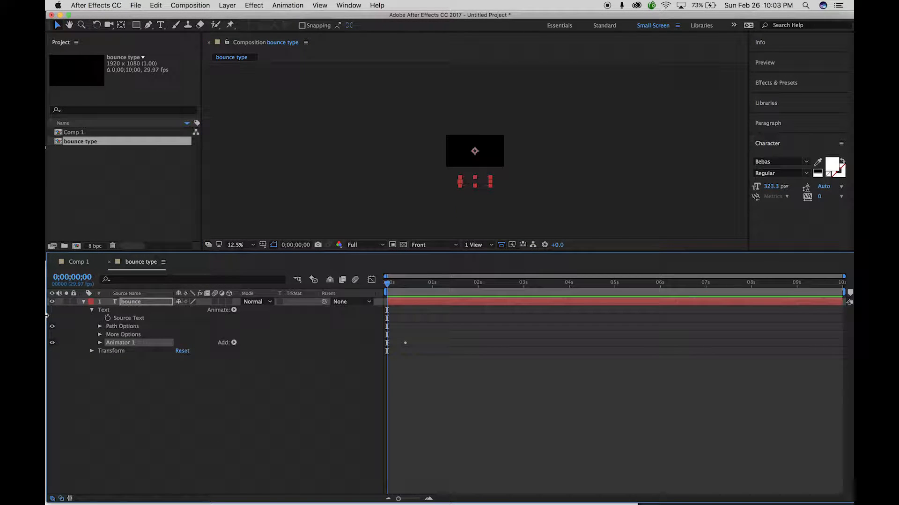
{"action": "key", "text": "super+d"}
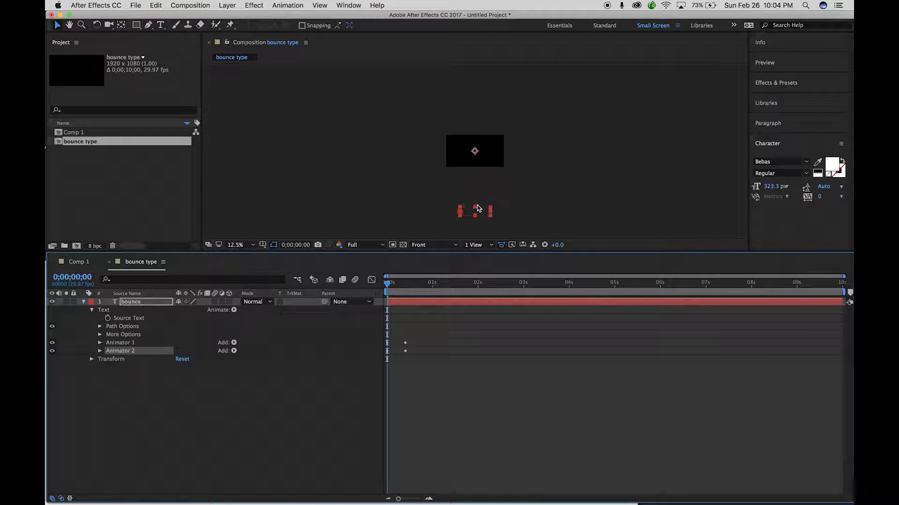
Set the new Animator 2's Position to 0.0,0.0 and zoom the comp view to 50%.
{"action": "left_click", "coordinate": [99, 351]}
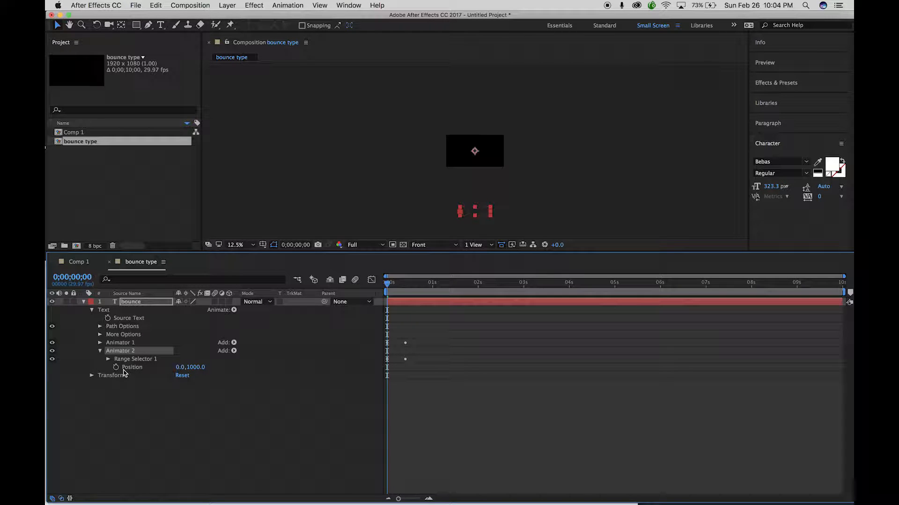
{"action": "left_click", "coordinate": [196, 367]}
{"action": "type", "text": "0"}
{"action": "left_click", "coordinate": [229, 406]}
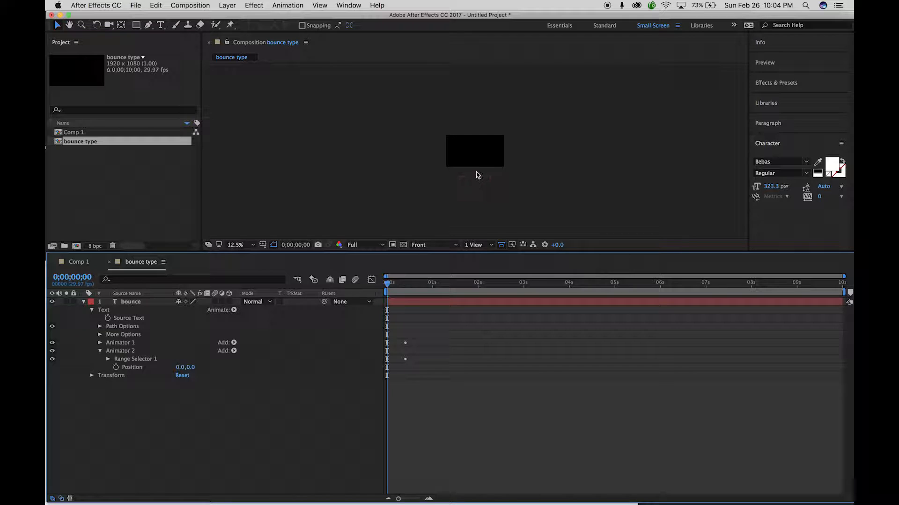
{"action": "key", "text": "period"}
{"action": "key", "text": "period"}
{"action": "key", "text": "period"}
{"action": "key", "text": "period"}
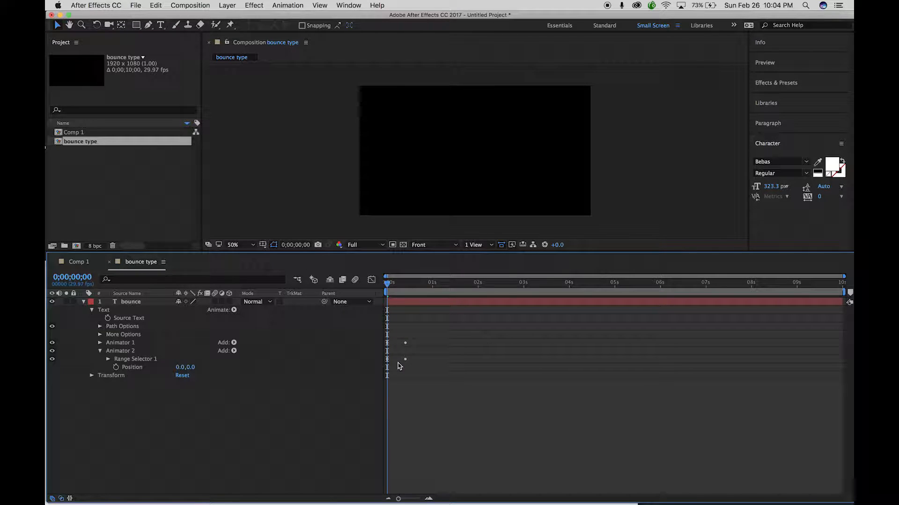
Set Animator 2's Position to 0.0,-200.0 and select its later Offset keyframe.
{"action": "left_click", "coordinate": [108, 360]}
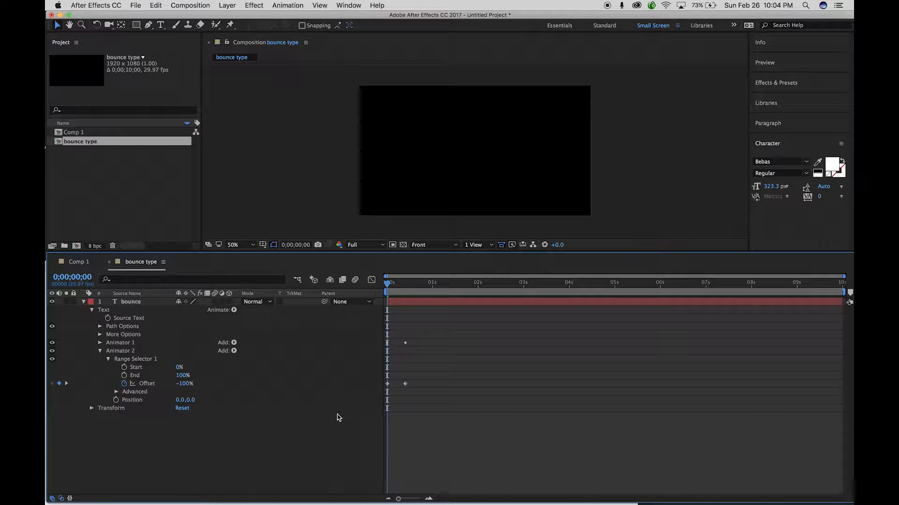
{"action": "left_click", "coordinate": [116, 392]}
{"action": "left_click_drag", "start_coordinate": [189, 466], "coordinate": [231, 467]}
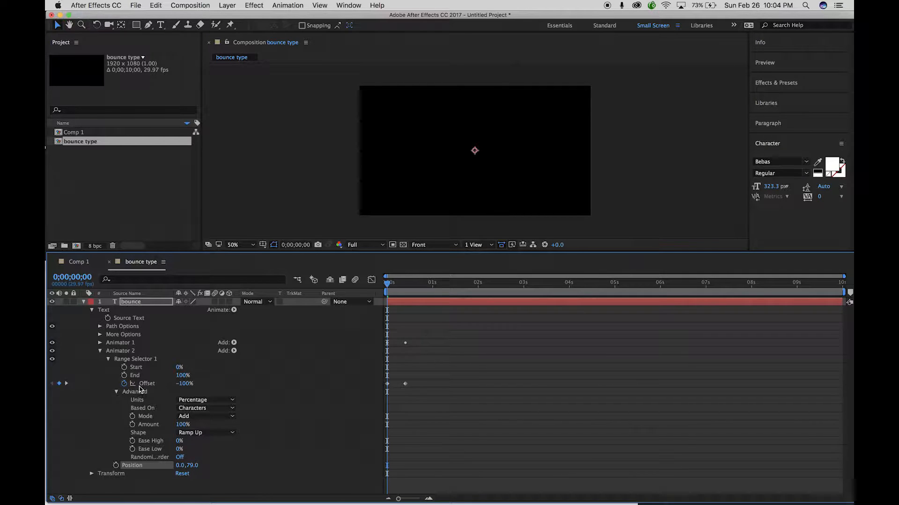
{"action": "left_click", "coordinate": [129, 351]}
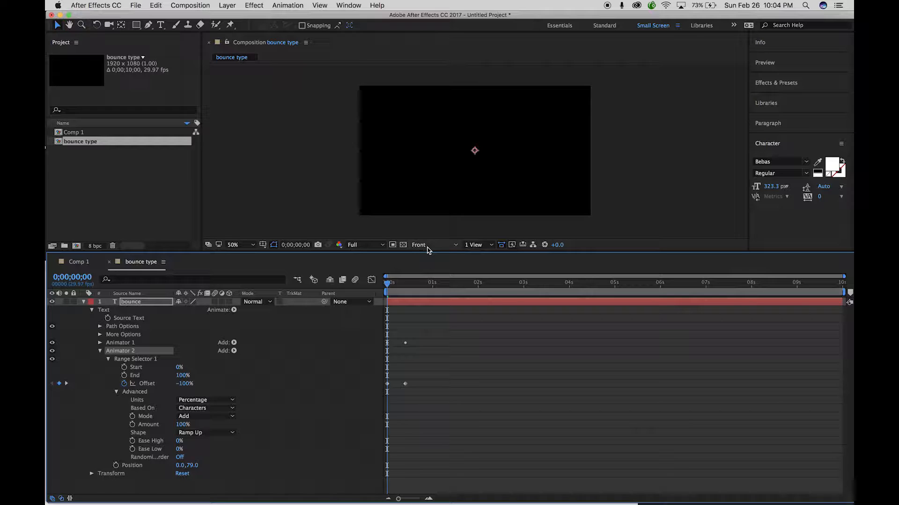
{"action": "key", "text": "comma"}
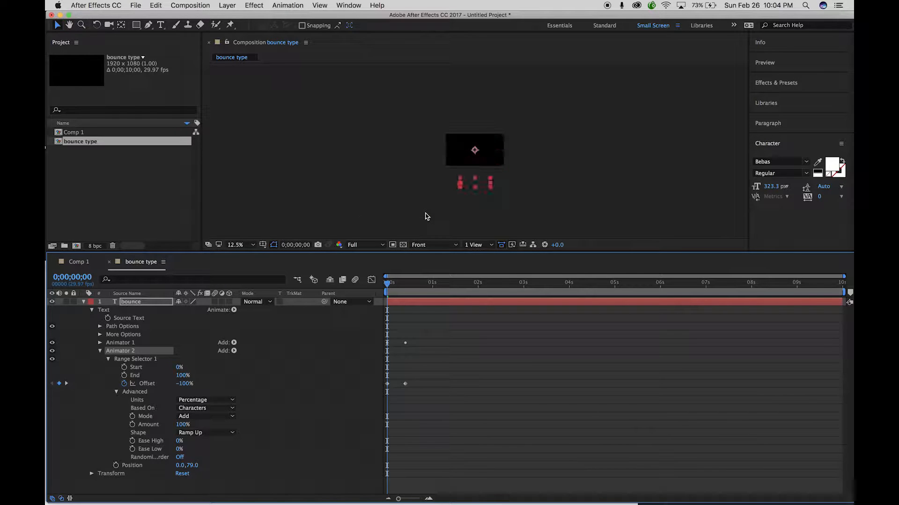
{"action": "left_click_drag", "start_coordinate": [195, 468], "coordinate": [87, 466]}
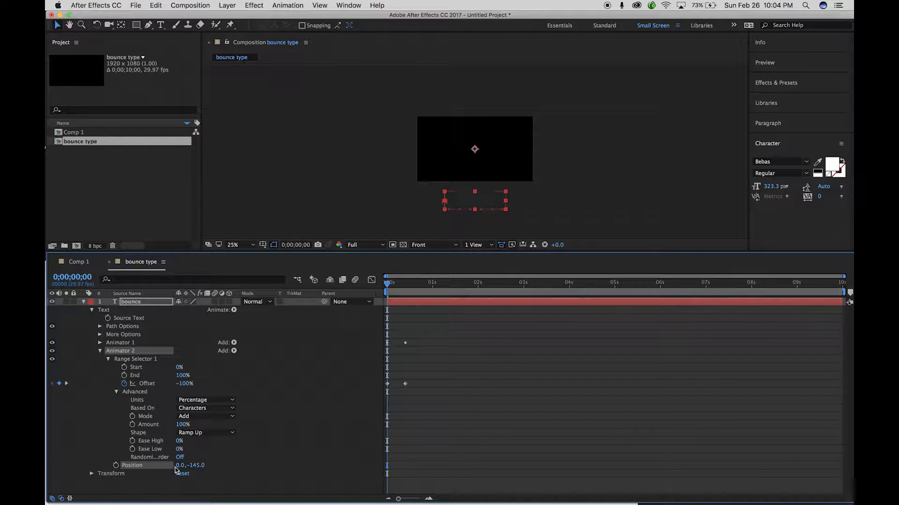
{"action": "left_click", "coordinate": [197, 467]}
{"action": "left_click", "coordinate": [295, 465]}
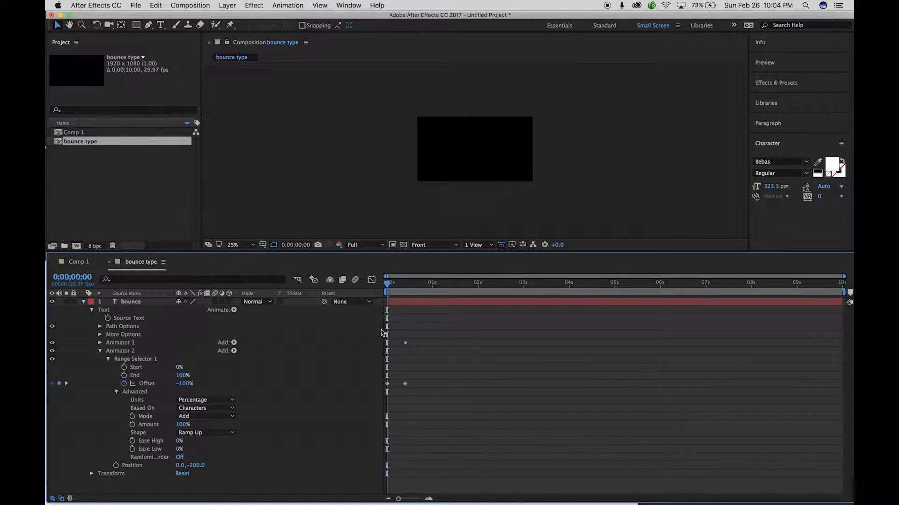
{"action": "left_click", "coordinate": [405, 383]}
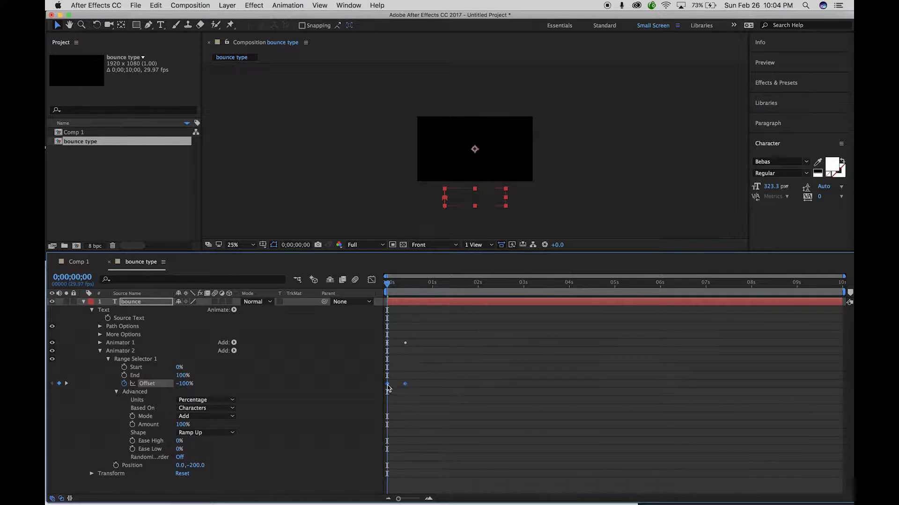
Shift Animator 2's Offset keyframes slightly later and end the work area near one second.
{"action": "left_click_drag", "start_coordinate": [387, 386], "coordinate": [392, 385]}
{"action": "key", "text": "period"}
{"action": "left_click_drag", "start_coordinate": [390, 285], "coordinate": [341, 283]}
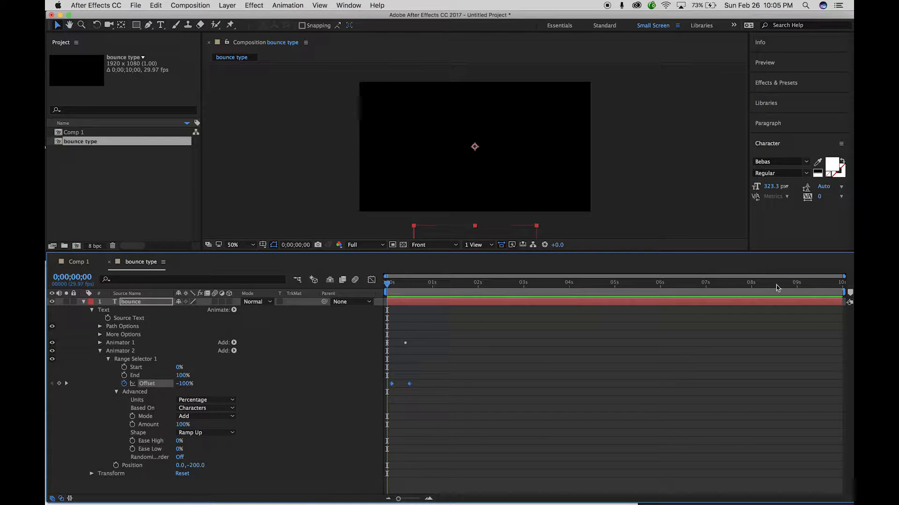
{"action": "left_click_drag", "start_coordinate": [842, 291], "coordinate": [435, 285]}
Preview the bounce, then move Animator 1 and 2's Offset keyframes slightly later.
{"action": "key", "text": "space"}
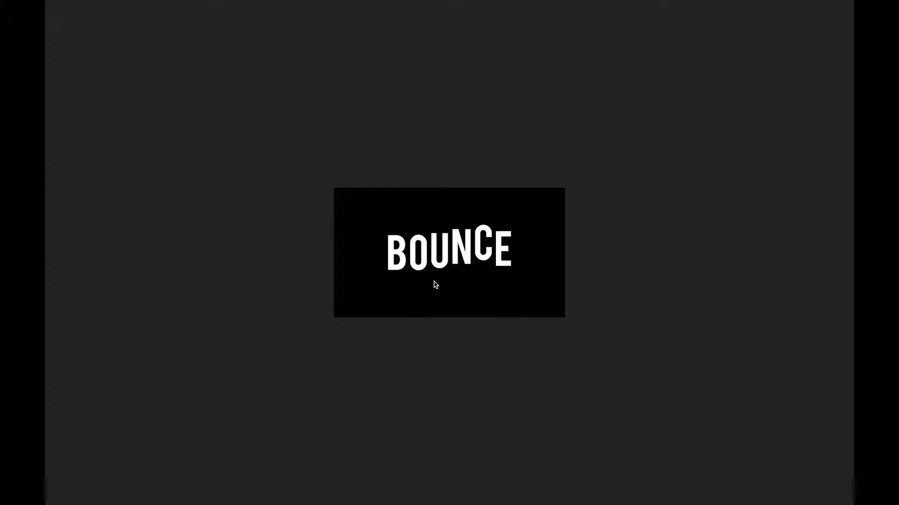
{"action": "key", "text": "space"}
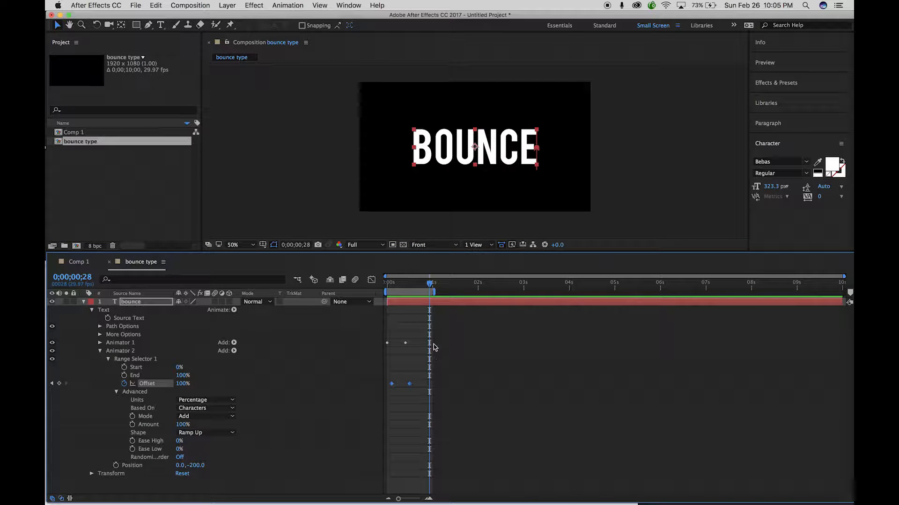
{"action": "left_click", "coordinate": [100, 343]}
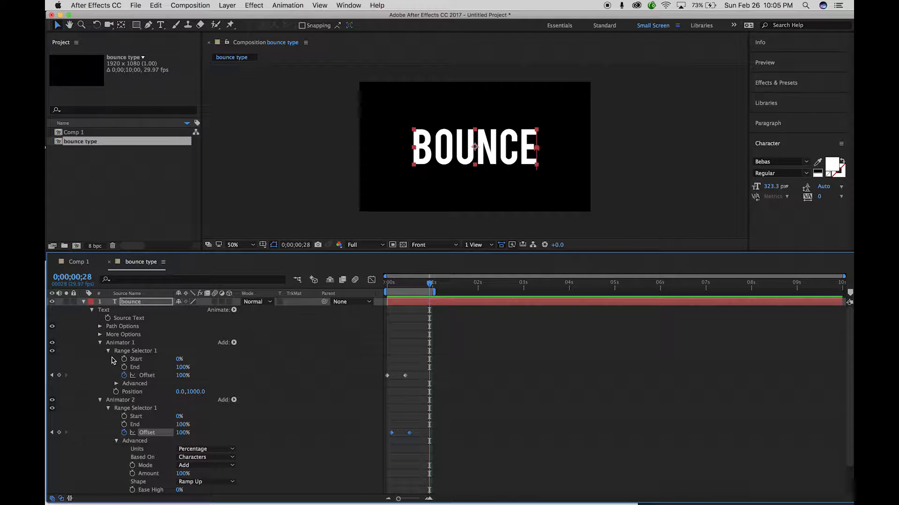
{"action": "left_click_drag", "start_coordinate": [435, 366], "coordinate": [399, 451]}
{"action": "left_click", "coordinate": [405, 377]}
{"action": "left_click_drag", "start_coordinate": [405, 378], "coordinate": [413, 380]}
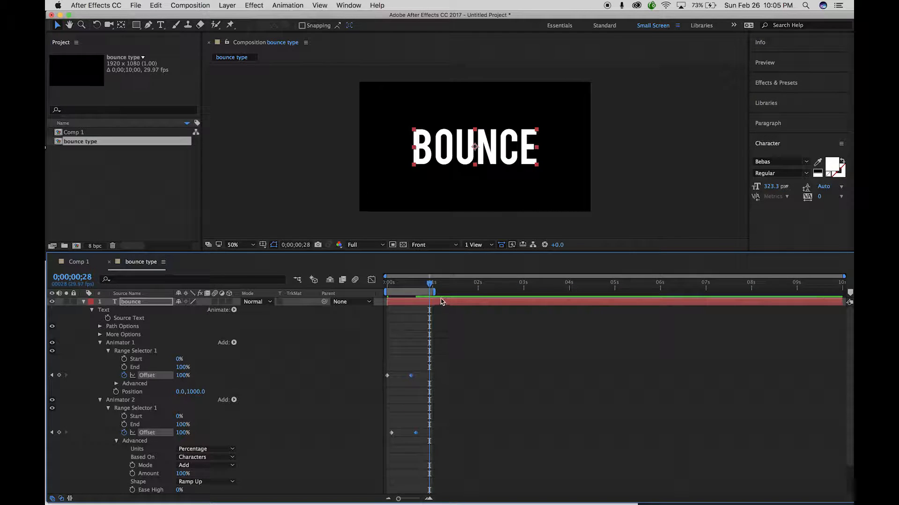
Extend the work area, push both Offset keyframes later again, and collapse Animator 2.
{"action": "mouse_move", "coordinate": [434, 291]}
{"action": "left_mouse_down"}
{"action": "mouse_move", "coordinate": [458, 292]}
{"action": "mouse_move", "coordinate": [439, 284]}
{"action": "left_mouse_up"}
{"action": "left_click_drag", "start_coordinate": [434, 351], "coordinate": [418, 464]}
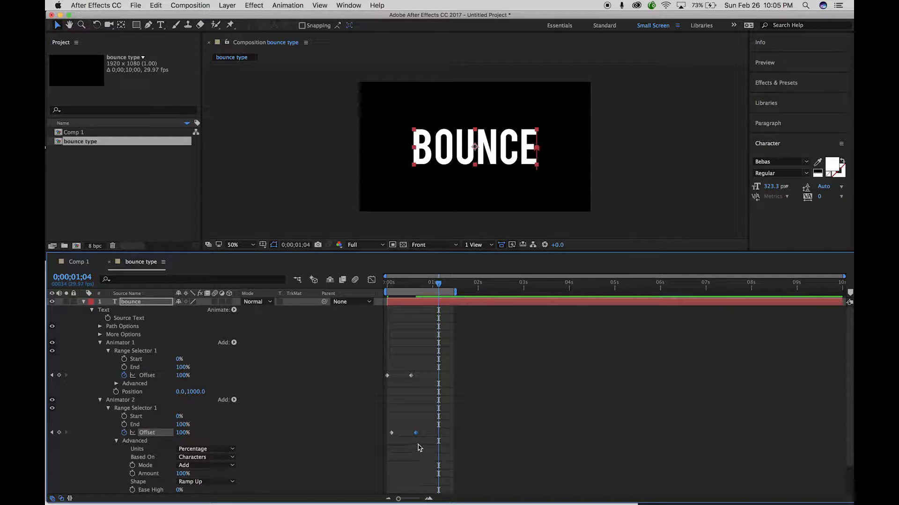
{"action": "left_click", "coordinate": [411, 376], "text": "shift"}
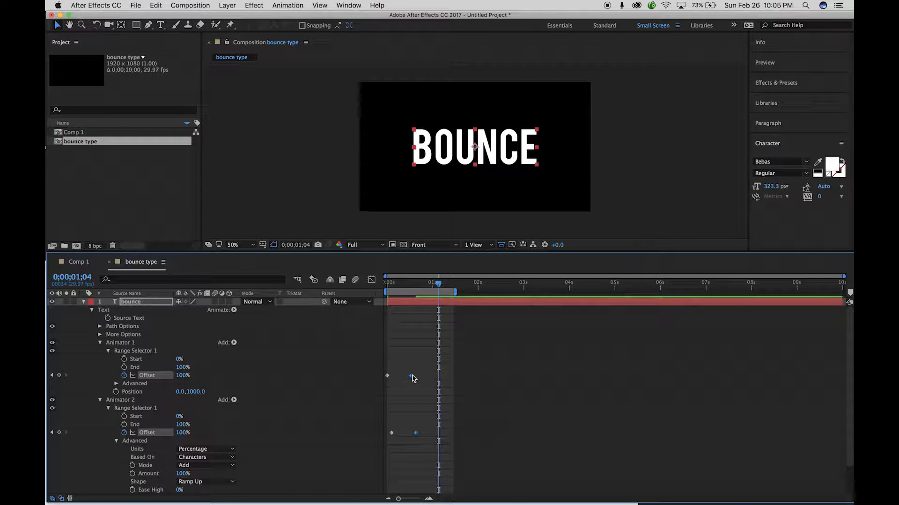
{"action": "left_click_drag", "start_coordinate": [412, 377], "coordinate": [419, 378]}
{"action": "left_click", "coordinate": [100, 401]}
{"action": "left_click", "coordinate": [149, 401]}
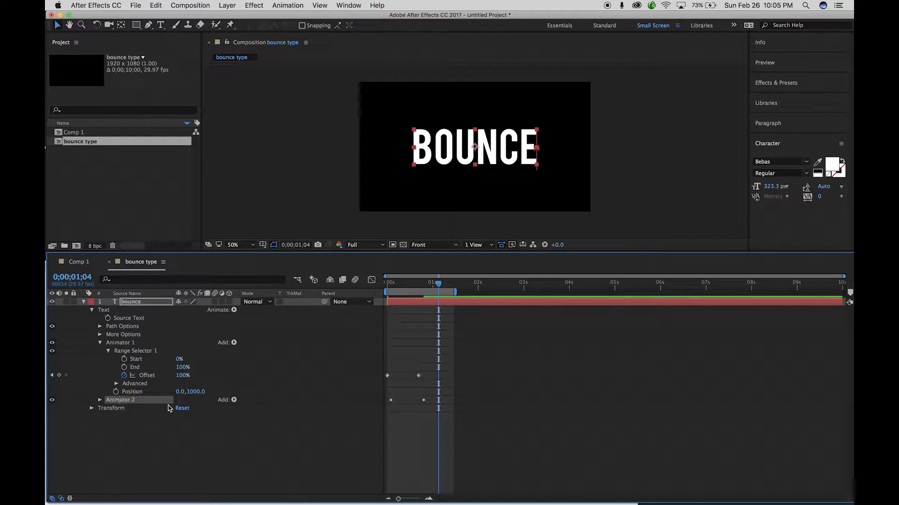
Duplicate Animator 2 as Animator 3, zero its Position y, and shift its Offset keyframes later.
{"action": "key", "text": "super+d"}
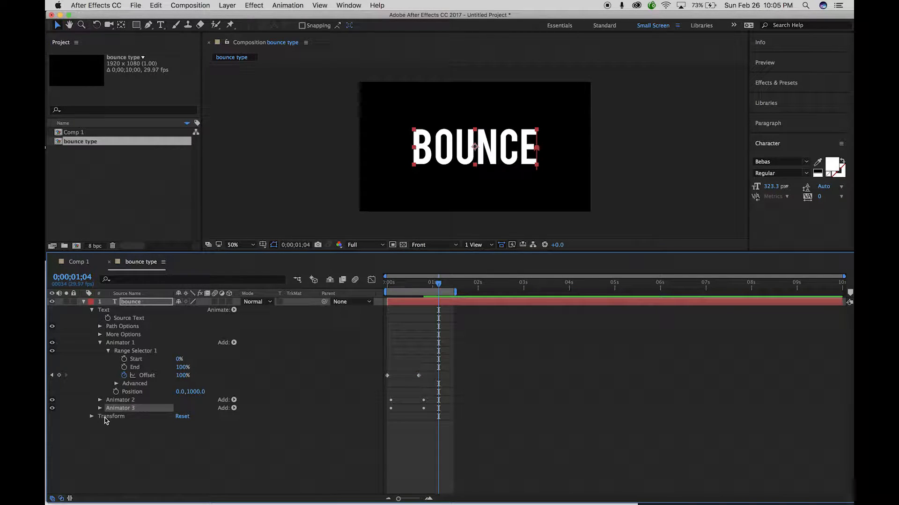
{"action": "left_click", "coordinate": [100, 409]}
{"action": "left_click", "coordinate": [108, 417]}
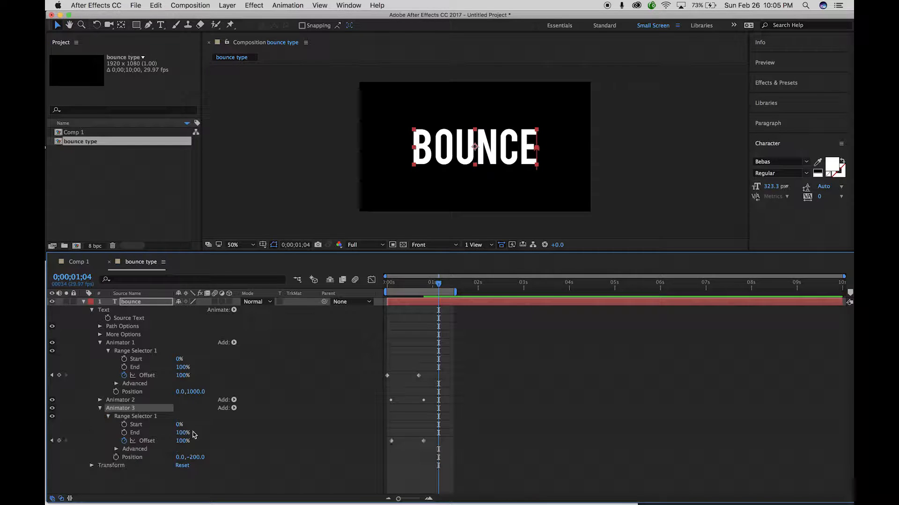
{"action": "left_click", "coordinate": [200, 458]}
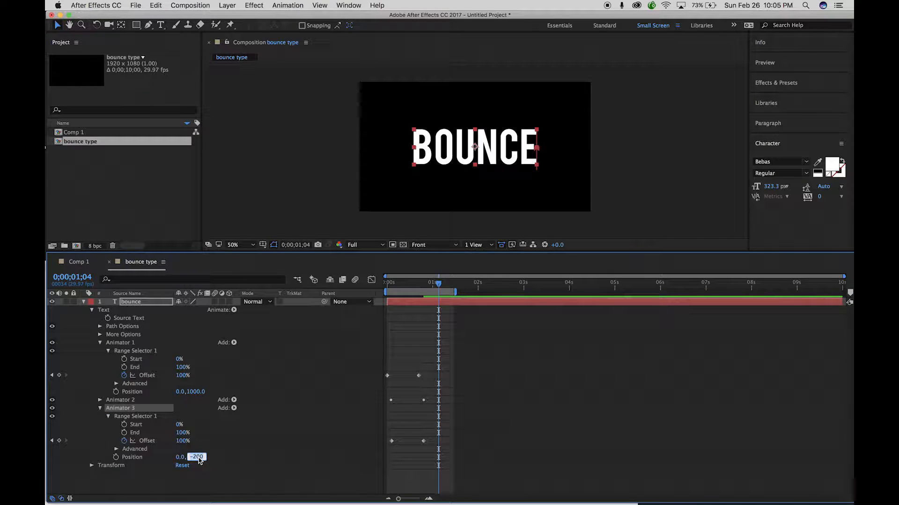
{"action": "left_click", "coordinate": [320, 446]}
{"action": "left_click_drag", "start_coordinate": [428, 438], "coordinate": [398, 444]}
{"action": "left_click", "coordinate": [192, 458]}
{"action": "left_click_drag", "start_coordinate": [192, 460], "coordinate": [204, 460]}
Nudge Animator 3's Offset keyframes later again and raise its Position y to 48.
{"action": "mouse_move", "coordinate": [437, 284]}
{"action": "left_mouse_down"}
{"action": "mouse_move", "coordinate": [376, 285]}
{"action": "mouse_move", "coordinate": [433, 295]}
{"action": "left_mouse_up"}
{"action": "mouse_move", "coordinate": [396, 432]}
{"action": "left_mouse_down"}
{"action": "mouse_move", "coordinate": [447, 456]}
{"action": "mouse_move", "coordinate": [403, 445]}
{"action": "left_mouse_up"}
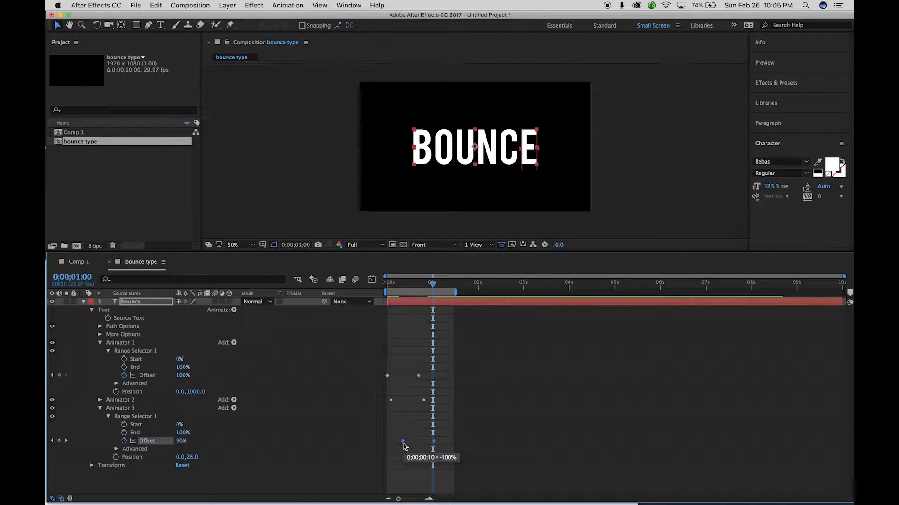
{"action": "left_click", "coordinate": [430, 284]}
{"action": "left_click_drag", "start_coordinate": [429, 284], "coordinate": [387, 286]}
{"action": "left_click_drag", "start_coordinate": [192, 458], "coordinate": [204, 459]}
{"action": "left_click_drag", "start_coordinate": [388, 286], "coordinate": [349, 290]}
Set Animator 3's Position y to 25, reselect its Offset keyframes, and preview.
{"action": "left_click", "coordinate": [193, 458]}
{"action": "type", "text": "25"}
{"action": "key", "text": "Tab"}
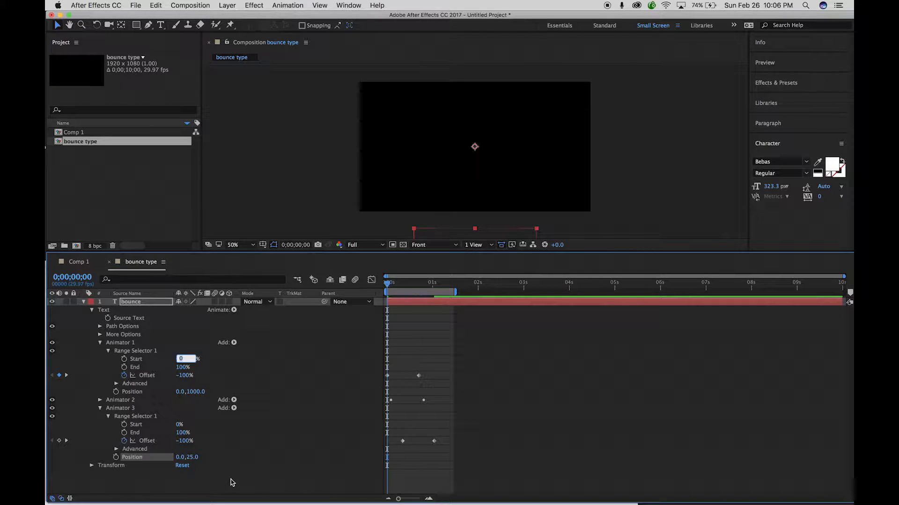
{"action": "left_click_drag", "start_coordinate": [445, 427], "coordinate": [382, 468]}
{"action": "left_click", "coordinate": [400, 442]}
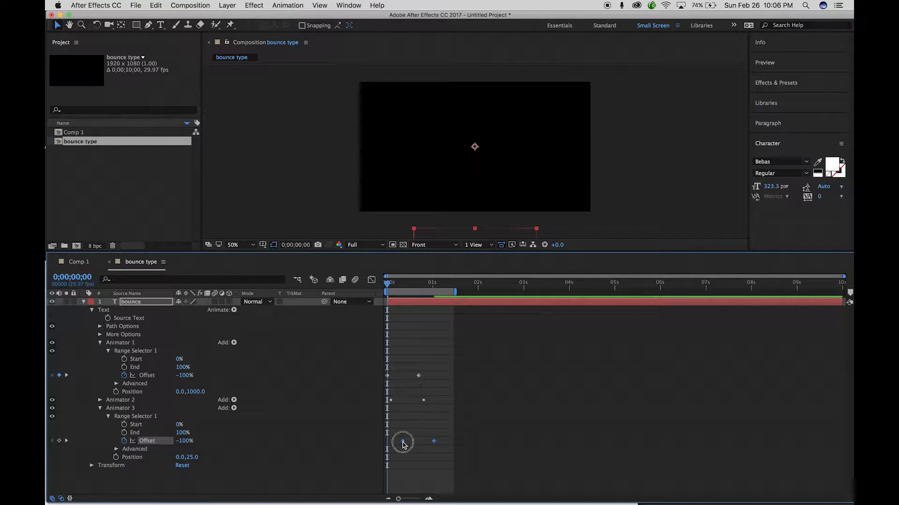
{"action": "key", "text": "space"}
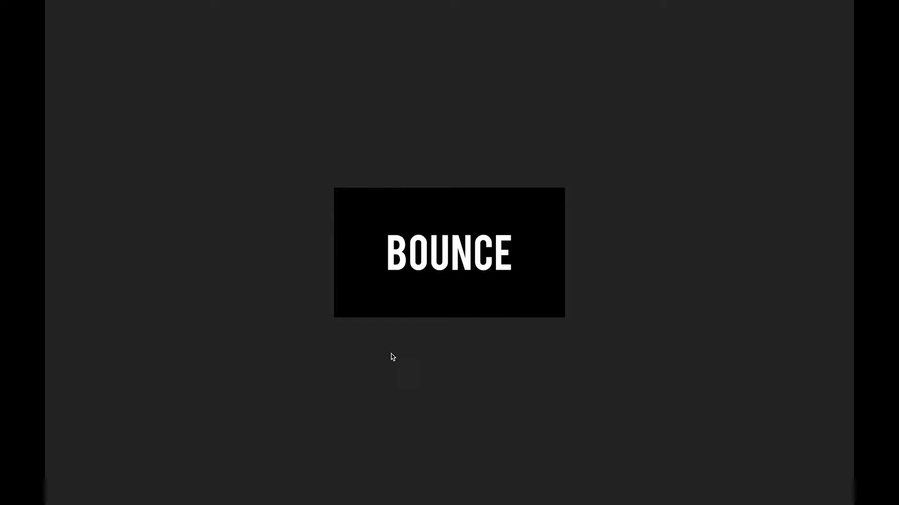
{"action": "key", "text": "space"}
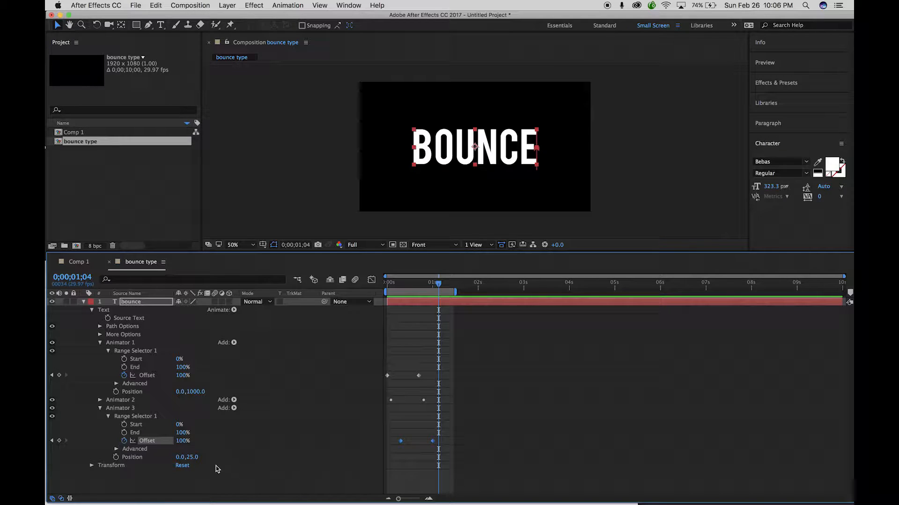
Expand Animator 2, select its Offset keyframes, and preview the three-animator bounce from the start.
{"action": "left_click", "coordinate": [100, 400]}
{"action": "scroll", "coordinate": [222, 398], "scroll_direction": "down", "scroll_amount": 5}
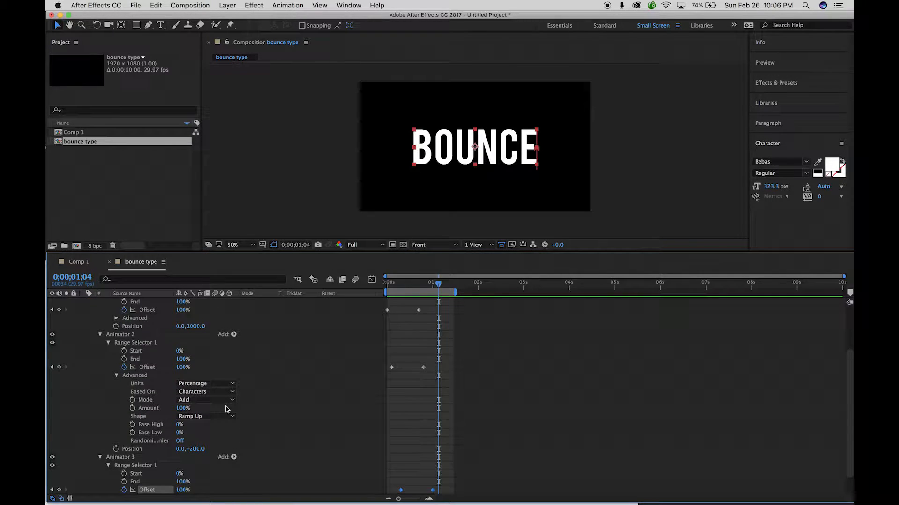
{"action": "scroll", "coordinate": [226, 409], "scroll_direction": "down", "scroll_amount": 2}
{"action": "left_click_drag", "start_coordinate": [397, 436], "coordinate": [406, 469]}
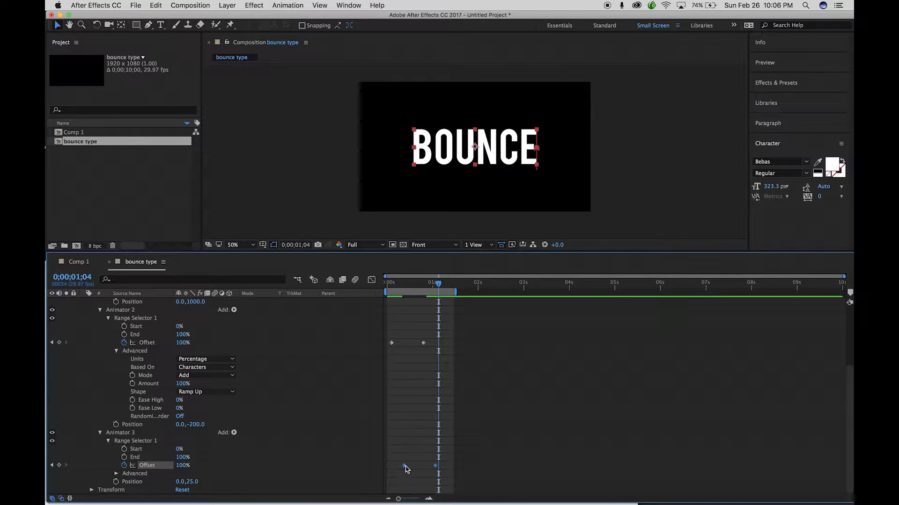
{"action": "left_click_drag", "start_coordinate": [438, 283], "coordinate": [360, 282]}
{"action": "key", "text": "space"}
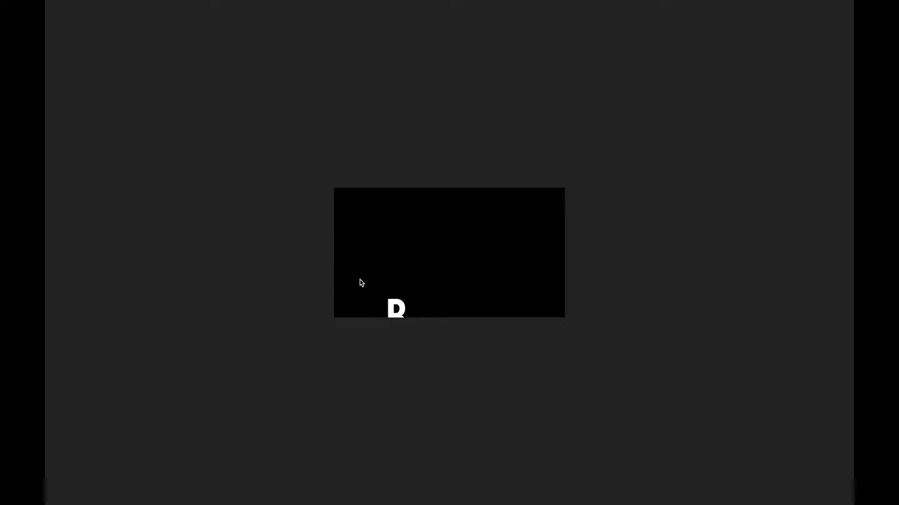
{"action": "key", "text": "space"}
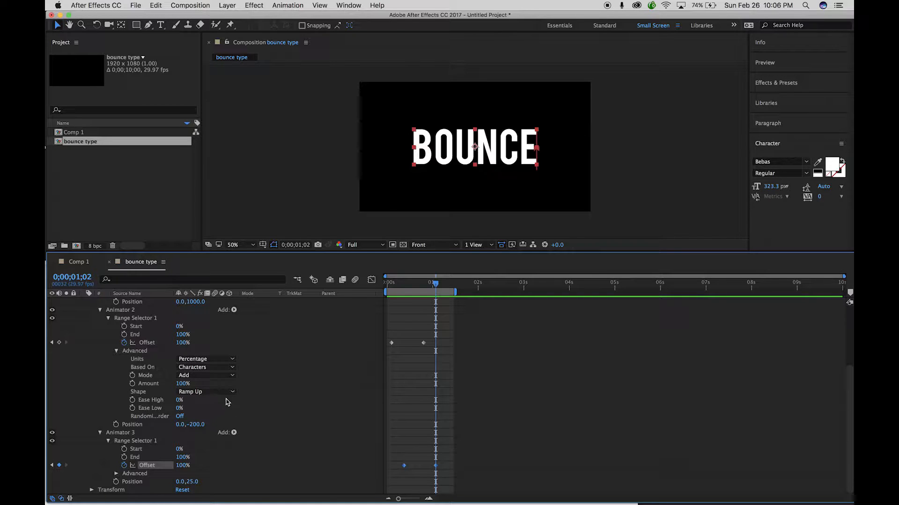
Set Animator 1's Ease High and Ease Low to 50%.
{"action": "scroll", "coordinate": [208, 408], "scroll_direction": "up", "scroll_amount": 5}
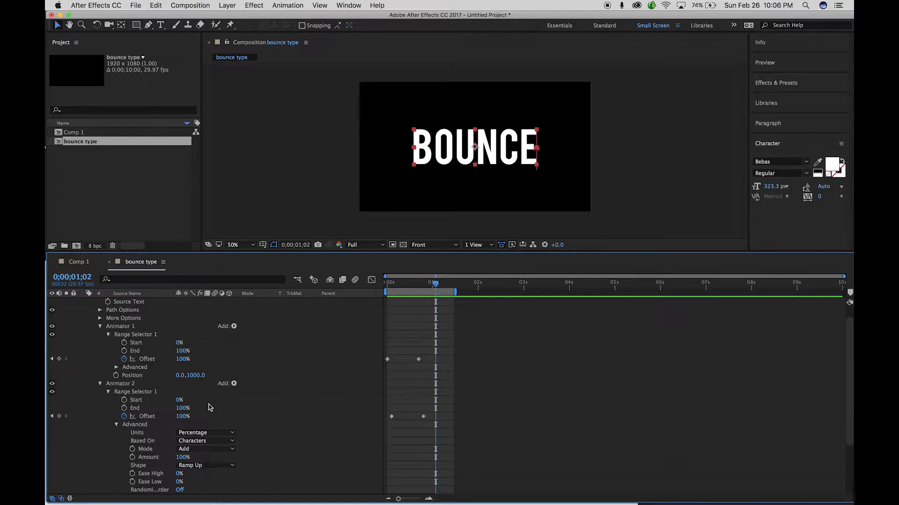
{"action": "left_click", "coordinate": [116, 367]}
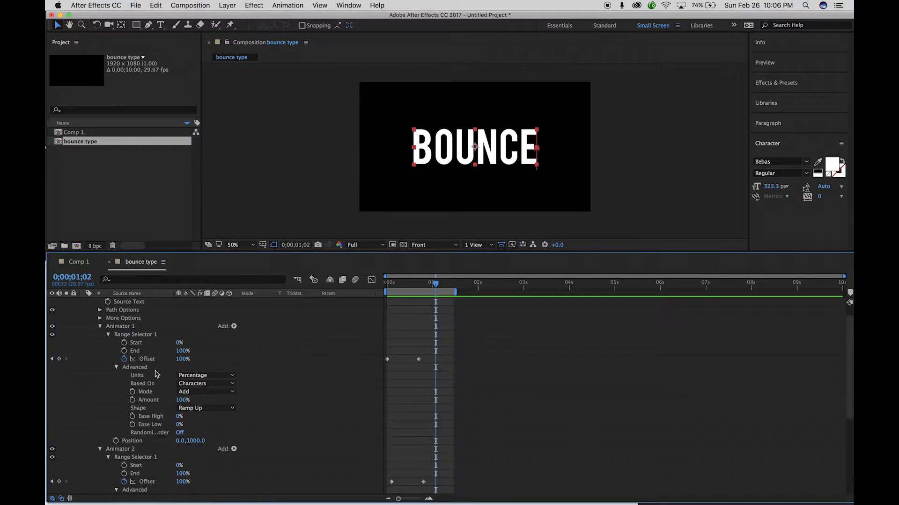
{"action": "left_click", "coordinate": [178, 416]}
{"action": "type", "text": "50"}
{"action": "key", "text": "Tab"}
{"action": "type", "text": "50"}
{"action": "key", "text": "Tab"}
Set Animator 2's Ease High and Ease Low to 50%.
{"action": "scroll", "coordinate": [238, 427], "scroll_direction": "down", "scroll_amount": 3}
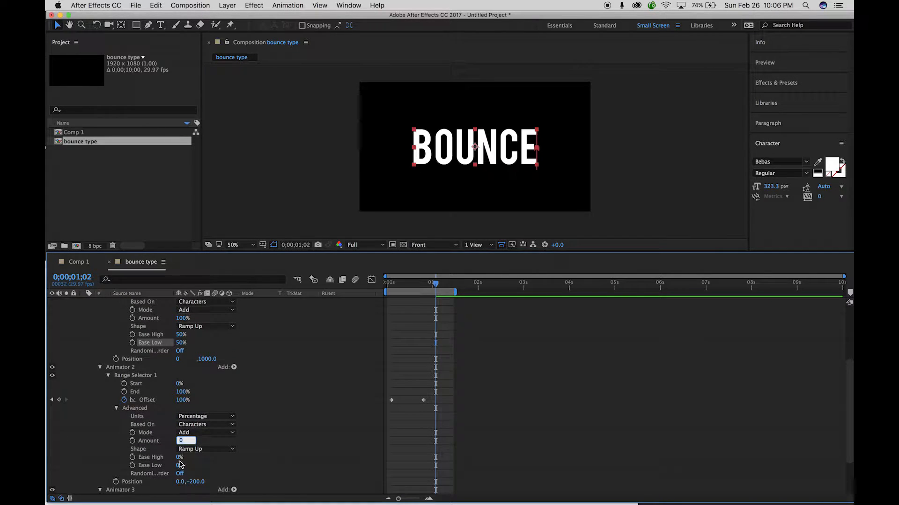
{"action": "left_click", "coordinate": [178, 459]}
{"action": "type", "text": "50"}
{"action": "key", "text": "Tab"}
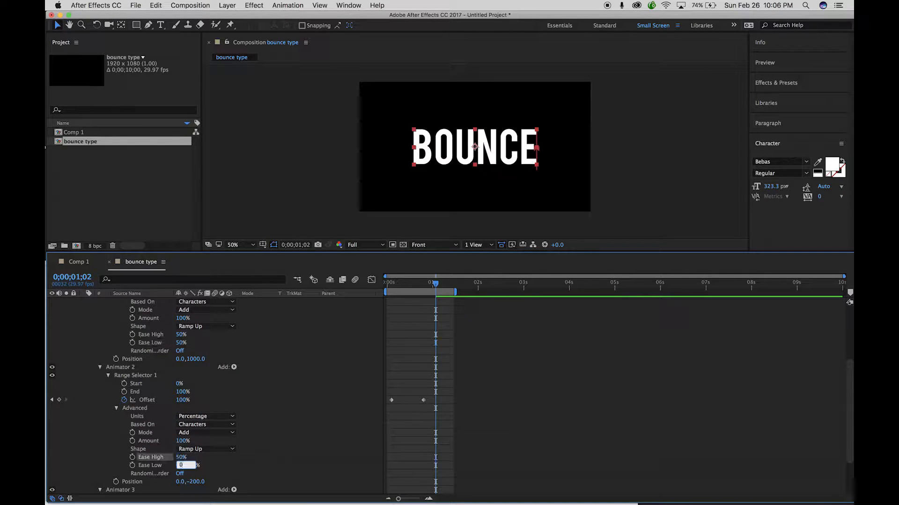
{"action": "scroll", "coordinate": [210, 466], "scroll_direction": "down", "scroll_amount": 4}
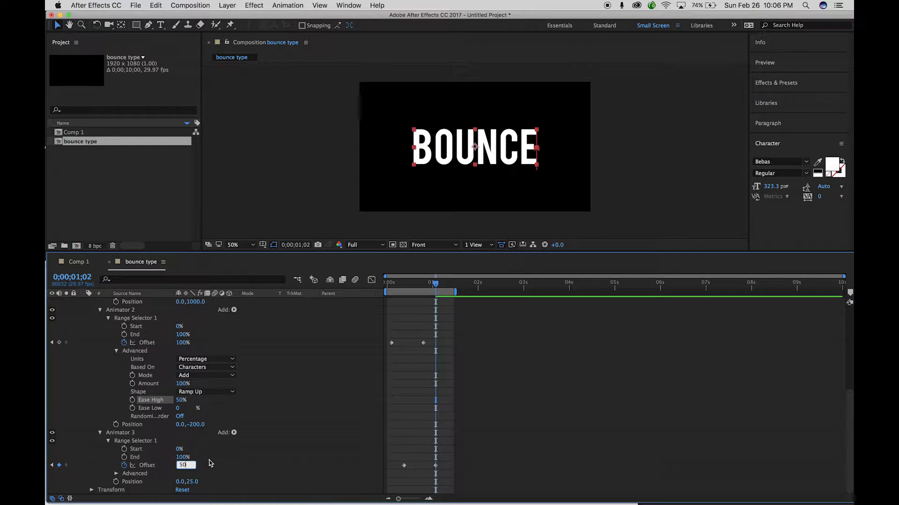
{"action": "key", "text": "Return"}
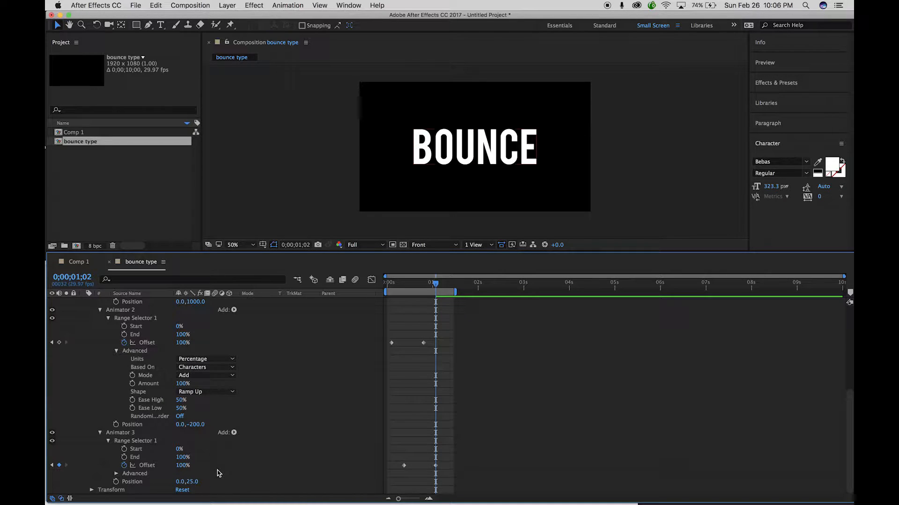
Set Animator 3's Ease High and Ease Low to 50%.
{"action": "left_click", "coordinate": [117, 473]}
{"action": "scroll", "coordinate": [140, 445], "scroll_direction": "down", "scroll_amount": 4}
{"action": "left_click", "coordinate": [178, 460]}
{"action": "type", "text": "50"}
{"action": "key", "text": "Tab"}
{"action": "type", "text": "5"}
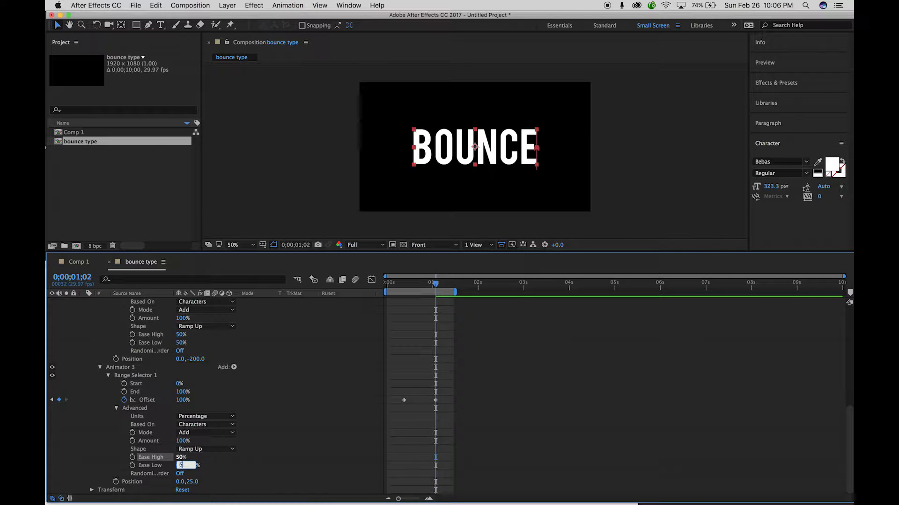
{"action": "left_click", "coordinate": [336, 436]}
Return to the first frame and preview the eased bounce at full size.
{"action": "left_click_drag", "start_coordinate": [434, 287], "coordinate": [331, 284]}
{"action": "key", "text": "slash"}
{"action": "key", "text": "space"}
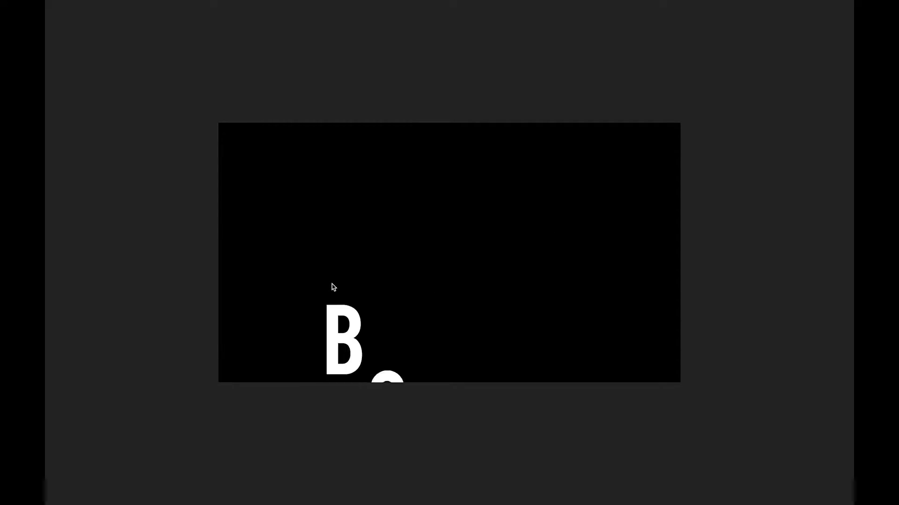
{"action": "key", "text": "space"}
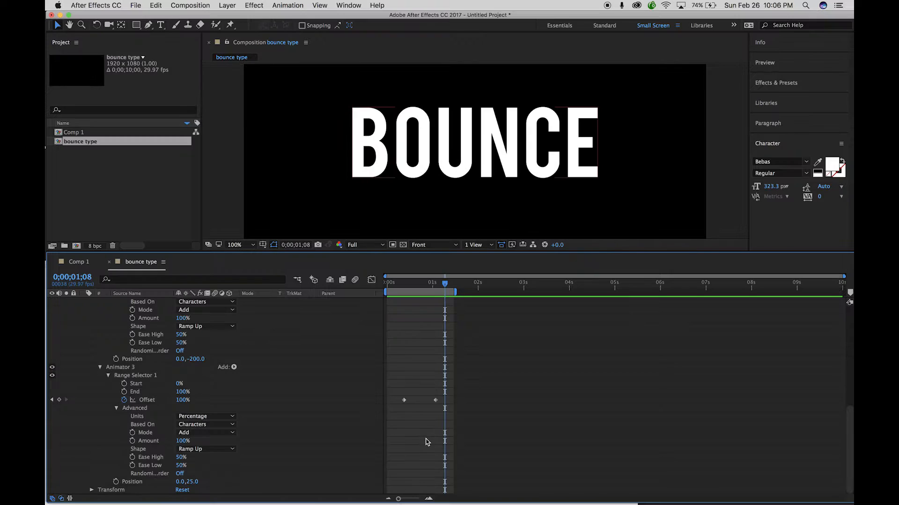
{"action": "left_click_drag", "start_coordinate": [445, 286], "coordinate": [335, 280]}
{"action": "scroll", "coordinate": [279, 383], "scroll_direction": "up", "scroll_amount": 4}
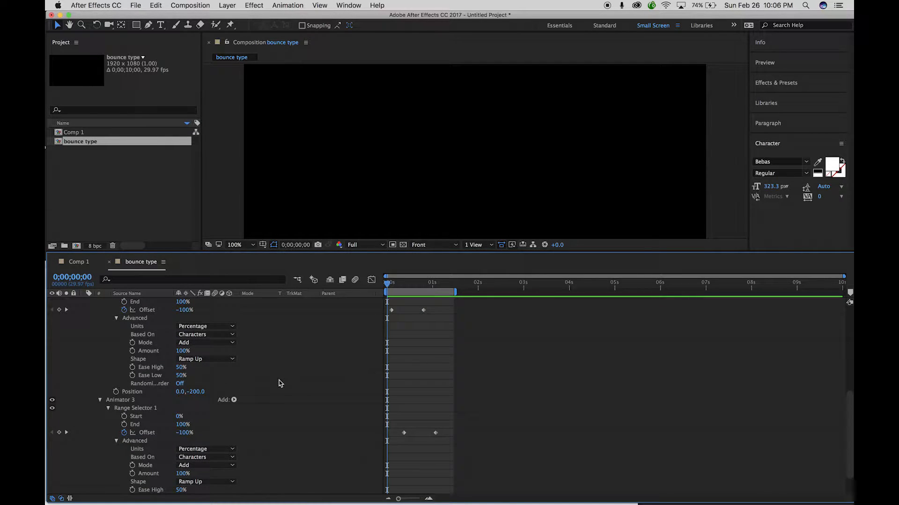
{"action": "scroll", "coordinate": [280, 383], "scroll_direction": "down", "scroll_amount": 4}
{"action": "scroll", "coordinate": [280, 383], "scroll_direction": "up", "scroll_amount": 6}
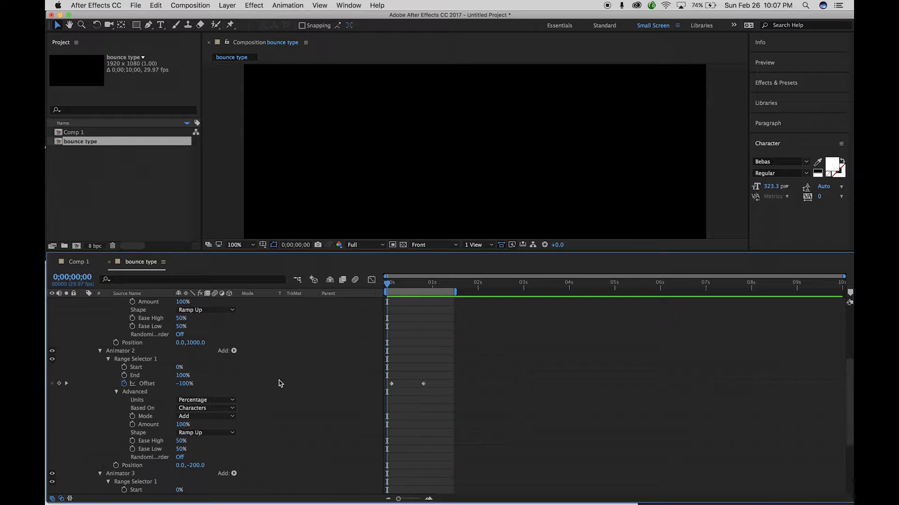
{"action": "left_click", "coordinate": [195, 466]}
{"action": "scroll", "coordinate": [417, 391], "scroll_direction": "up", "scroll_amount": 4}
{"action": "mouse_move", "coordinate": [436, 427]}
{"action": "left_mouse_down"}
{"action": "mouse_move", "coordinate": [390, 467]}
{"action": "mouse_move", "coordinate": [400, 452]}
{"action": "left_mouse_up"}
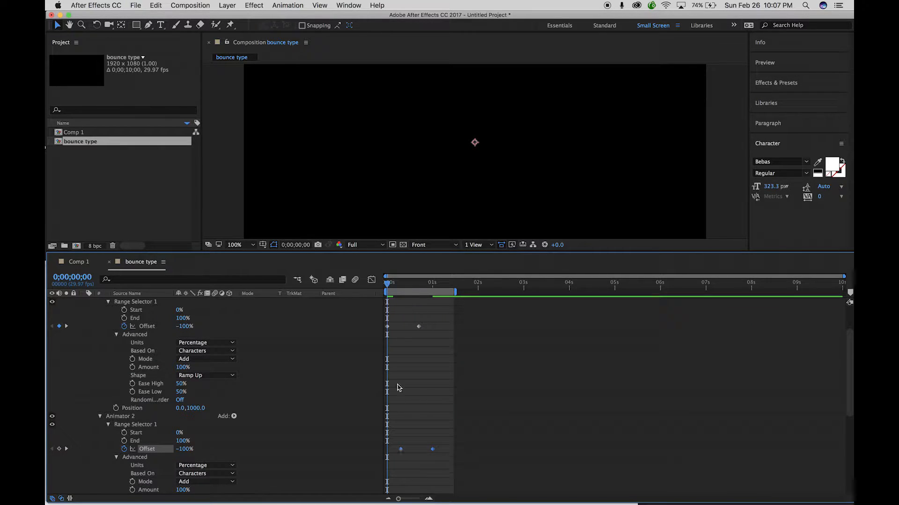
{"action": "left_click_drag", "start_coordinate": [389, 286], "coordinate": [414, 294]}
Jump to the first frame, readjust the view zoom, and preview the bounce.
{"action": "key", "text": "comma"}
{"action": "key", "text": "comma"}
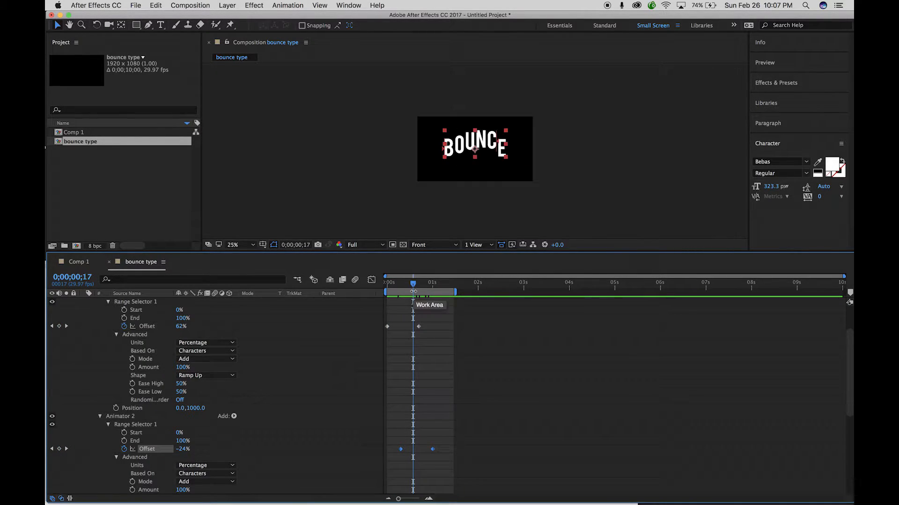
{"action": "key", "text": "Home"}
{"action": "key", "text": "period"}
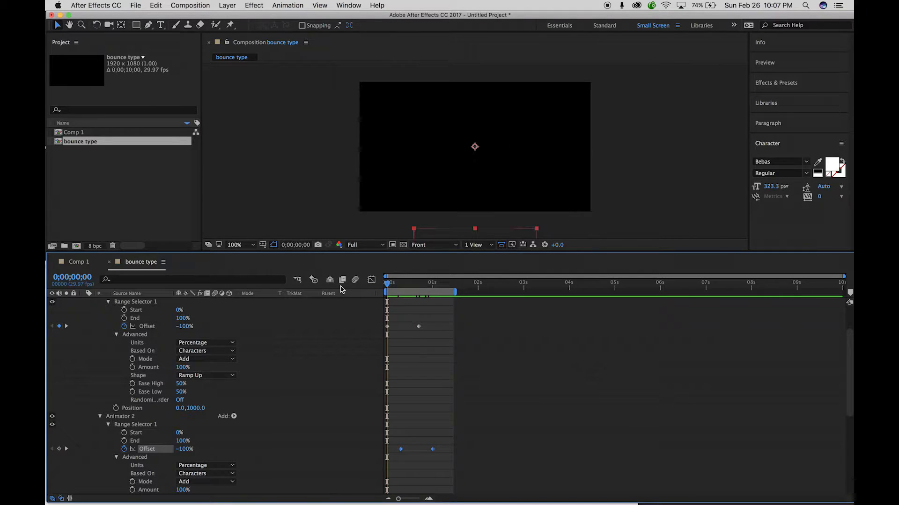
{"action": "key", "text": "period"}
{"action": "key", "text": "h"}
{"action": "key", "text": "space"}
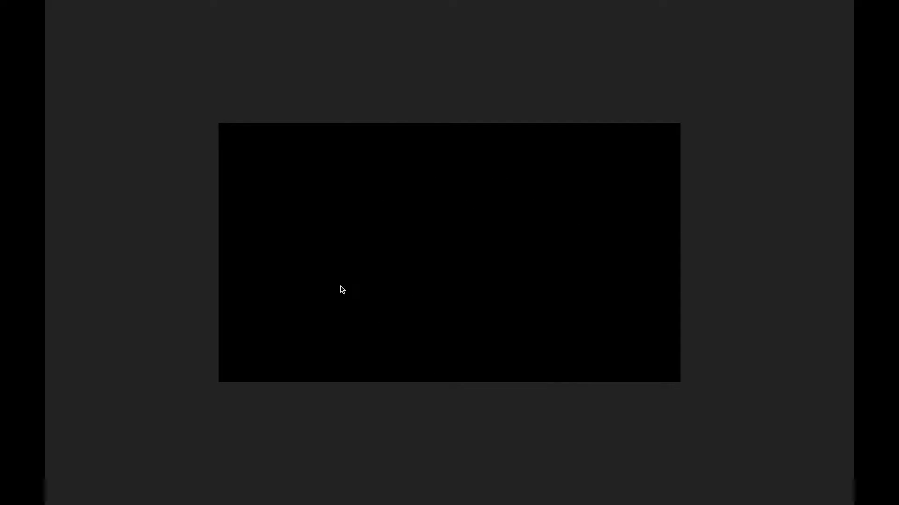
{"action": "key", "text": "space"}
Shift Animator 2's Offset keyframes later and preview the retimed bounce from the start.
{"action": "left_click_drag", "start_coordinate": [401, 451], "coordinate": [412, 451]}
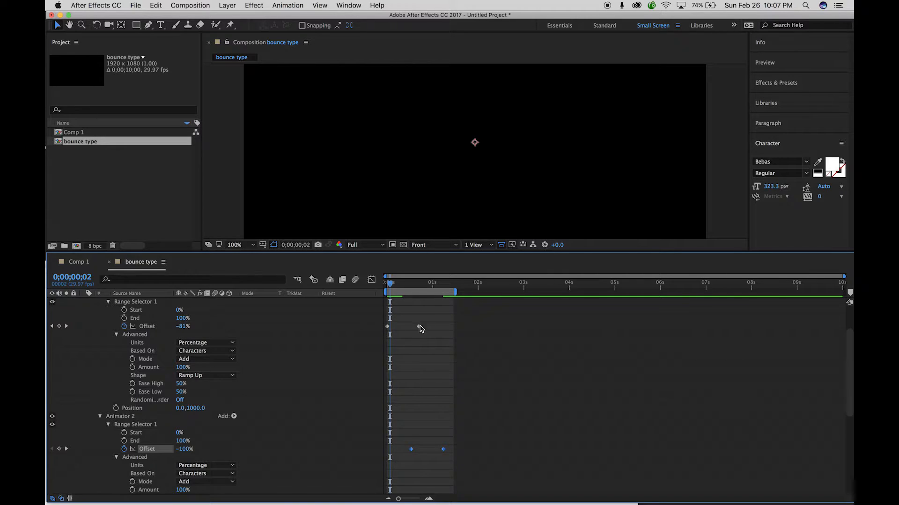
{"action": "key", "text": "space"}
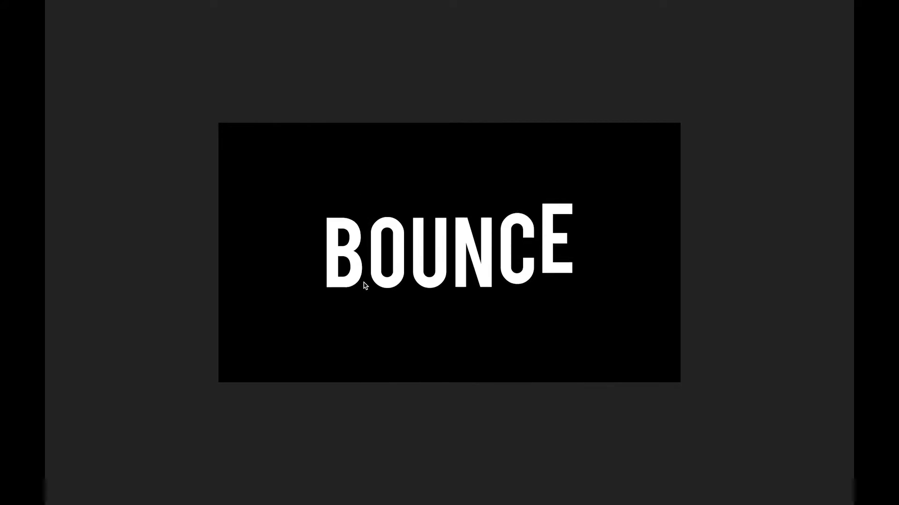
{"action": "left_click", "coordinate": [423, 405]}
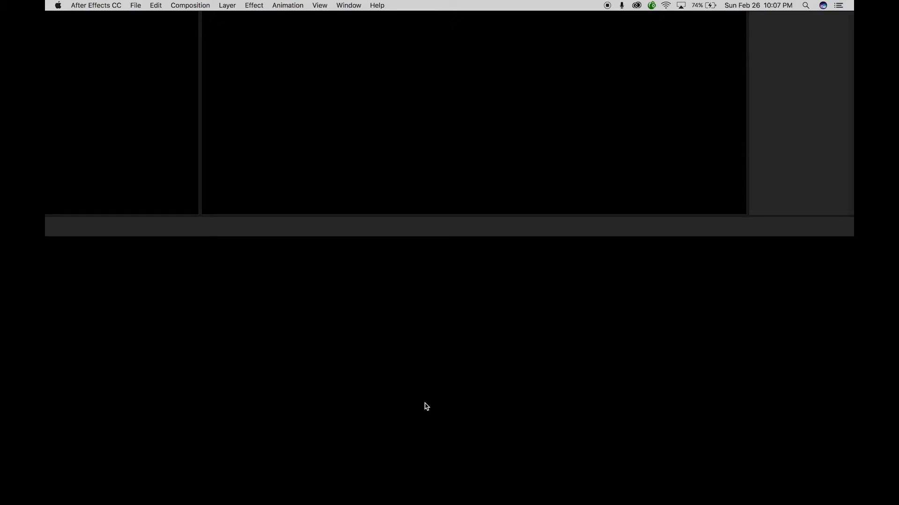
{"action": "right_click", "coordinate": [406, 440]}
{"action": "left_click", "coordinate": [396, 438]}
{"action": "mouse_move", "coordinate": [403, 436]}
{"action": "left_mouse_down"}
{"action": "mouse_move", "coordinate": [447, 461]}
{"action": "mouse_move", "coordinate": [403, 451]}
{"action": "left_mouse_up"}
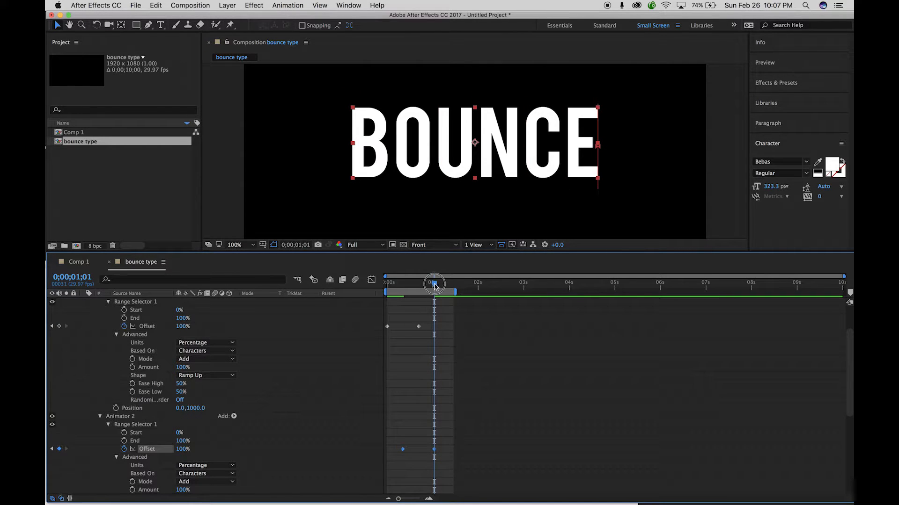
{"action": "left_click_drag", "start_coordinate": [434, 286], "coordinate": [385, 284]}
{"action": "key", "text": "space"}
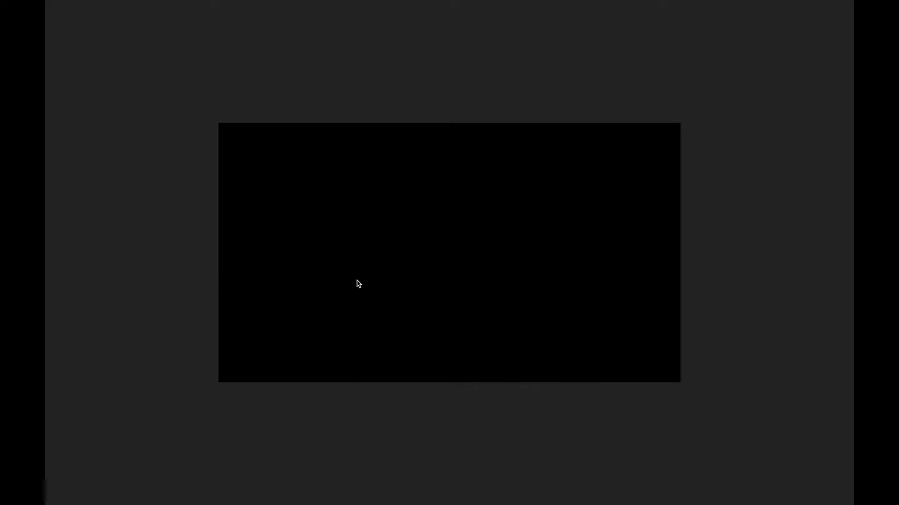
{"action": "key", "text": "space"}
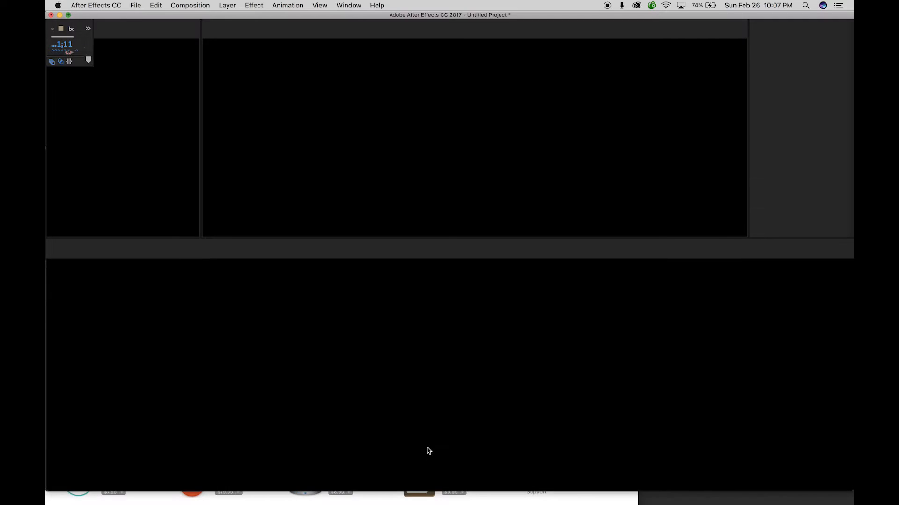
Delay Animator 3's Offset keyframes to start at 0;00;00;11 and preview the staggered bounce.
{"action": "scroll", "coordinate": [422, 440], "scroll_direction": "up", "scroll_amount": 3}
{"action": "left_click_drag", "start_coordinate": [392, 383], "coordinate": [415, 405]}
{"action": "key", "text": "space"}
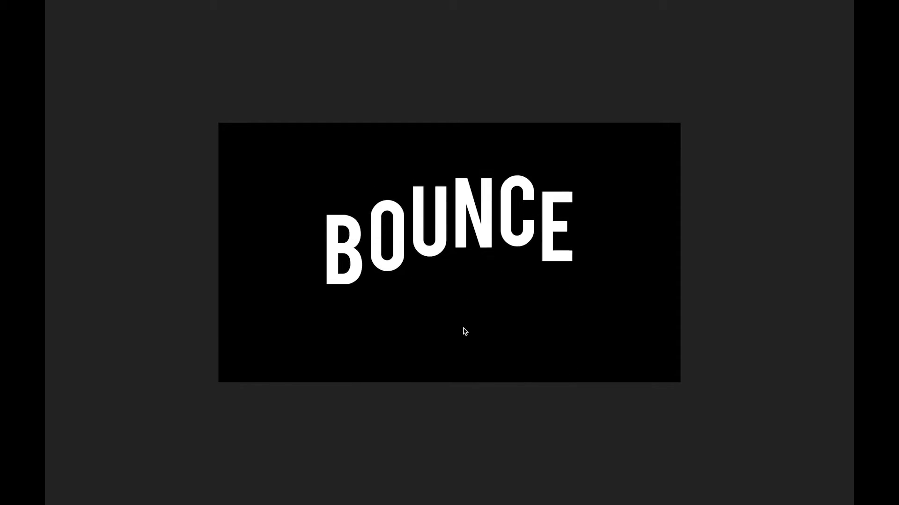
Stop the preview, collapse Animators 1, 2 and 3, and begin editing the BOUNCE text.
{"action": "key", "text": "space"}
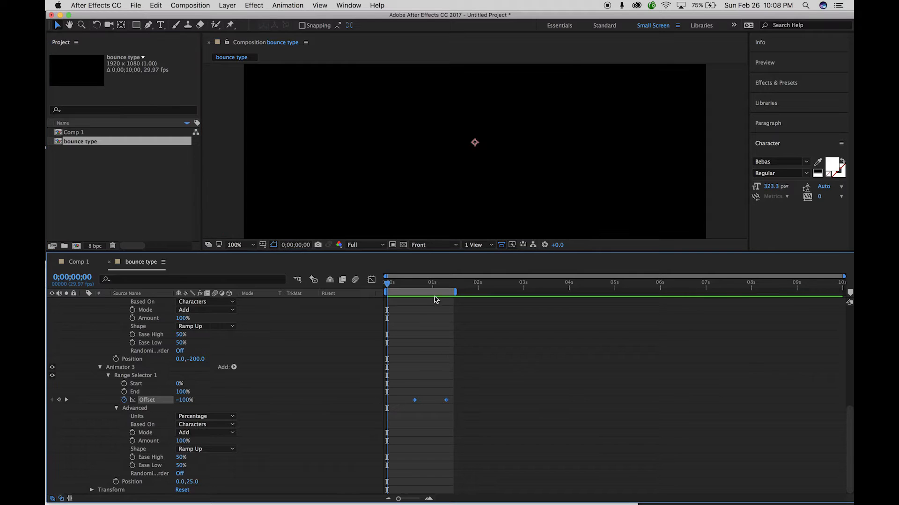
{"action": "scroll", "coordinate": [410, 405], "scroll_direction": "up", "scroll_amount": 10}
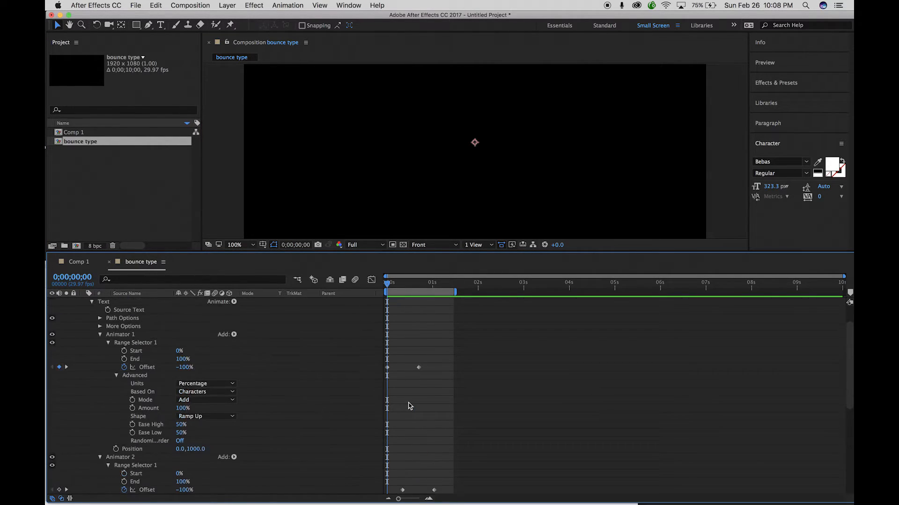
{"action": "left_click", "coordinate": [100, 343]}
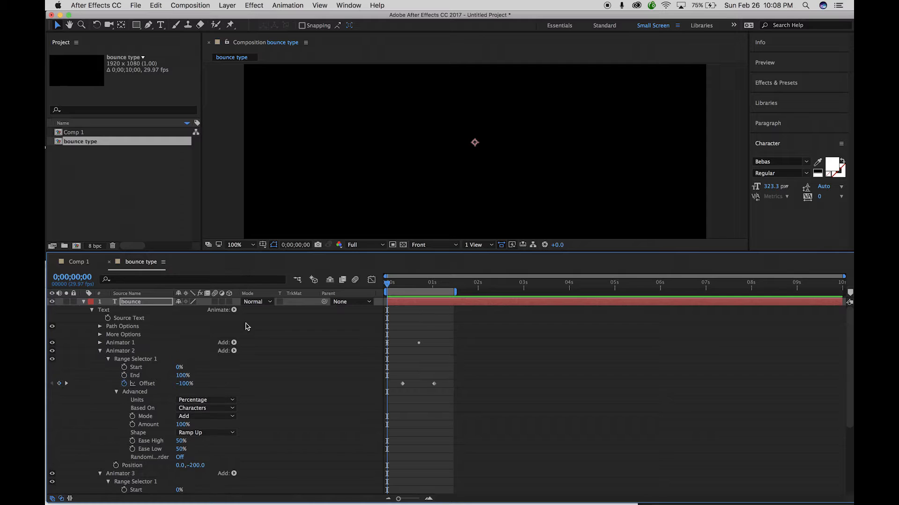
{"action": "left_click", "coordinate": [101, 351]}
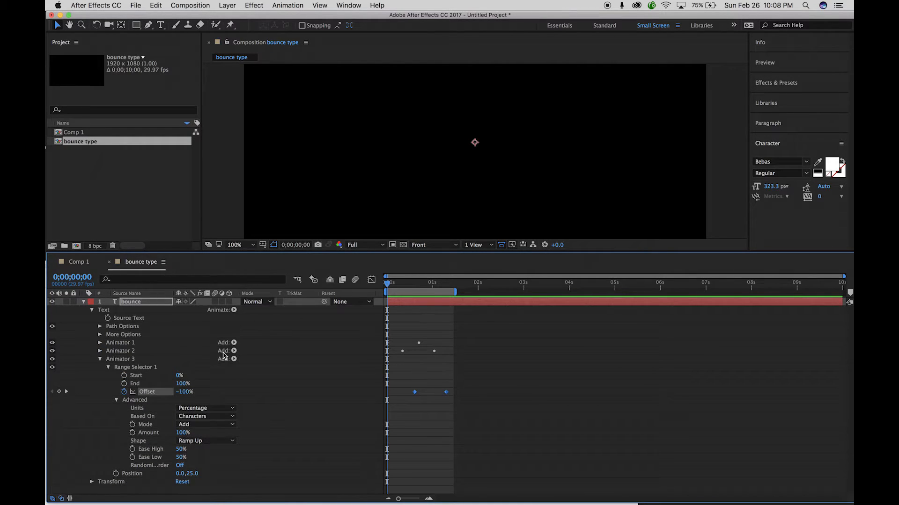
{"action": "left_click", "coordinate": [100, 359]}
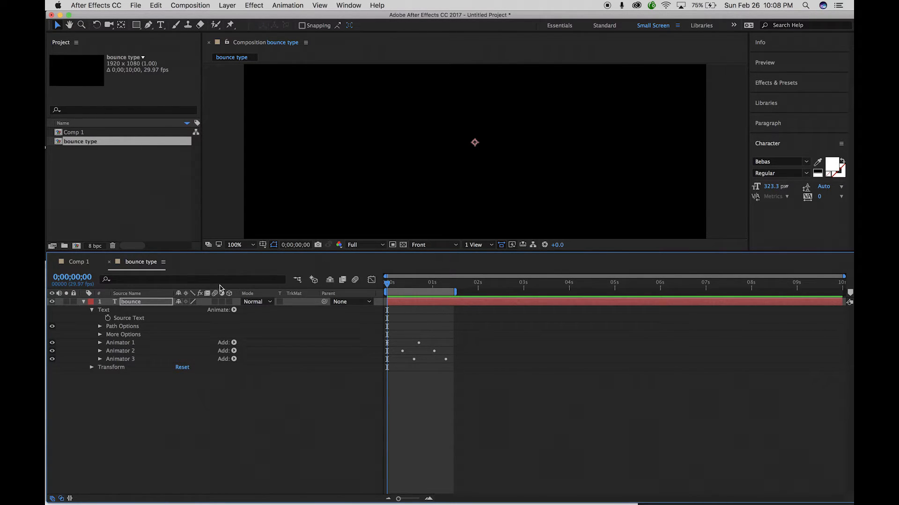
{"action": "double_click", "coordinate": [131, 302]}
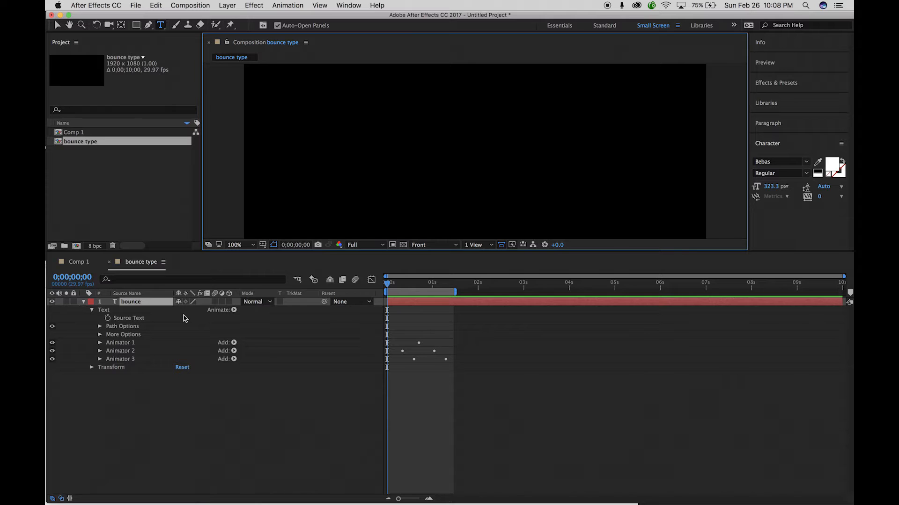
Replace the BOUNCE text with JUMP, then return the playhead to frame 0.
{"action": "left_click_drag", "start_coordinate": [390, 285], "coordinate": [409, 284]}
{"action": "double_click", "coordinate": [143, 303]}
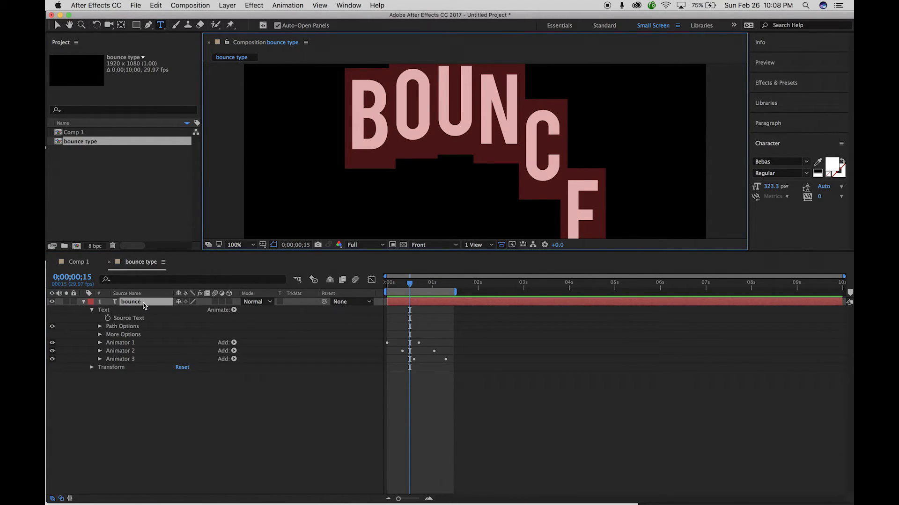
{"action": "type", "text": "JUMP"}
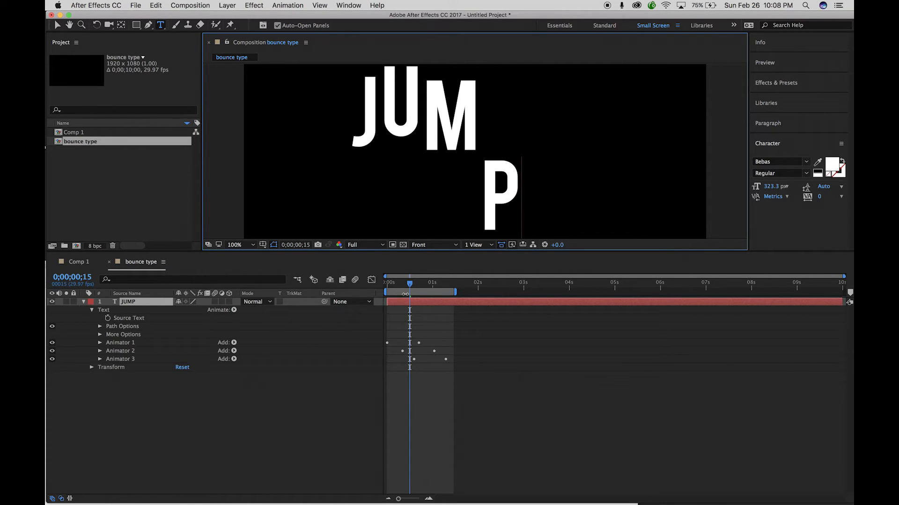
{"action": "left_click_drag", "start_coordinate": [408, 285], "coordinate": [346, 284]}
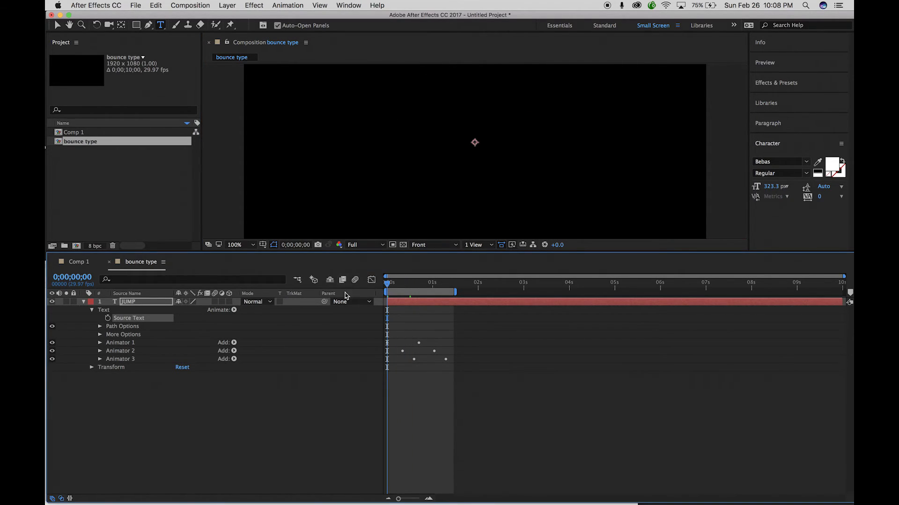
{"action": "key", "text": "space"}
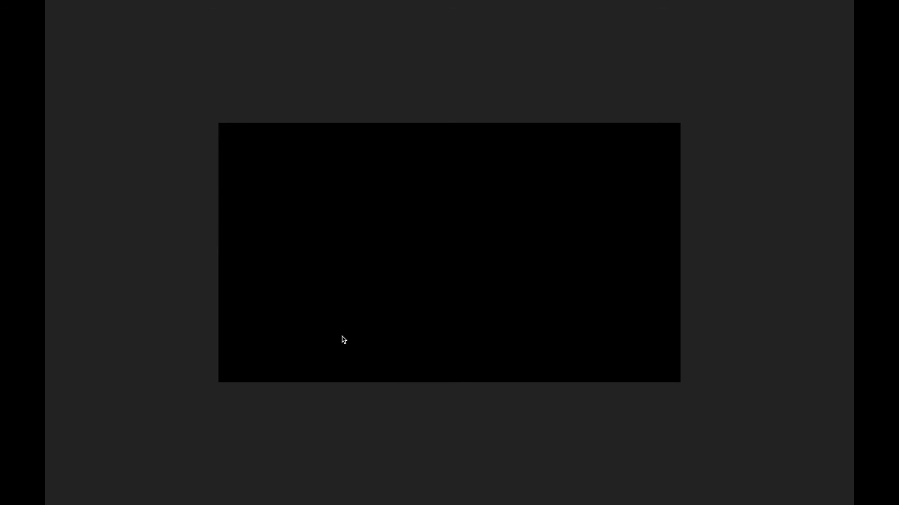
{"action": "key", "text": "space"}
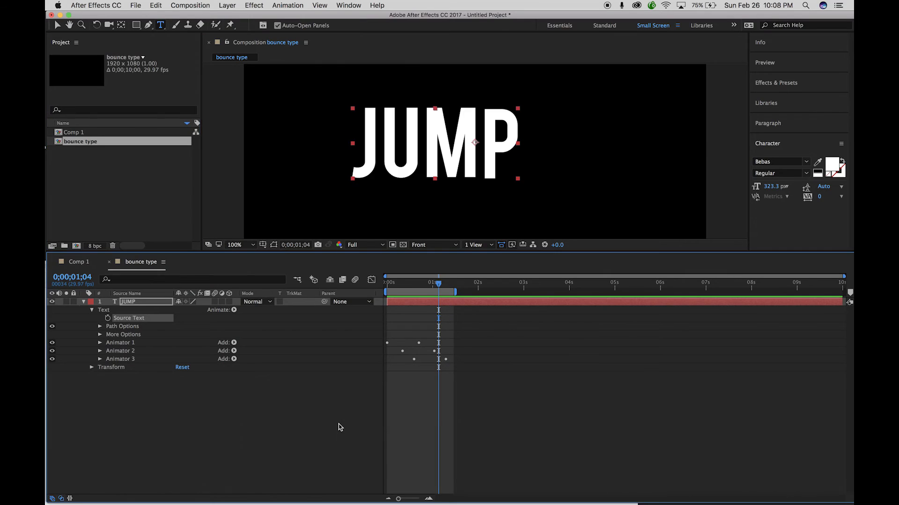